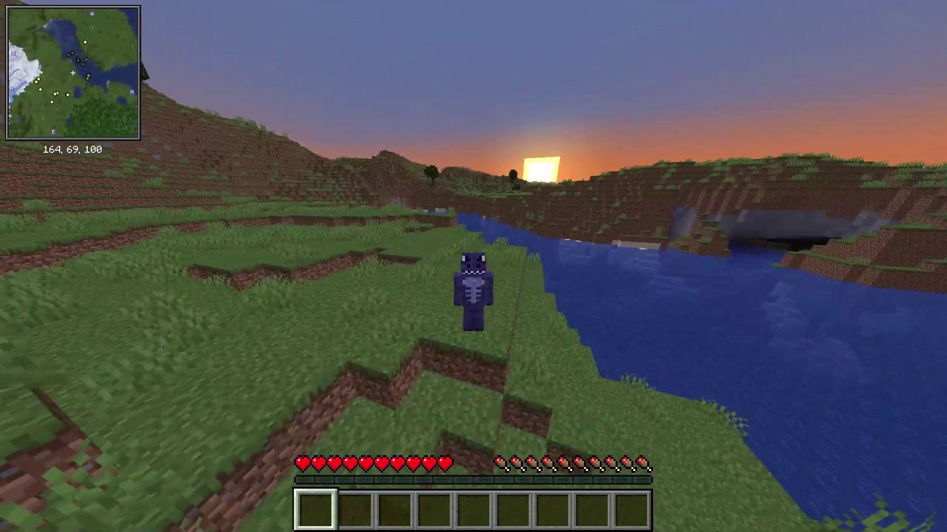
Step: Open and close the minimap settings in game, then walk the player around
key("y")
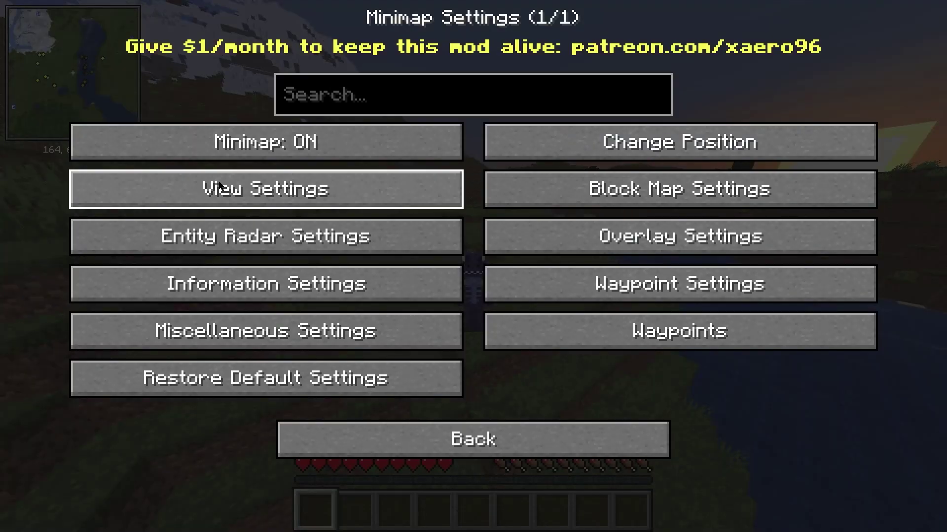
key("Escape")
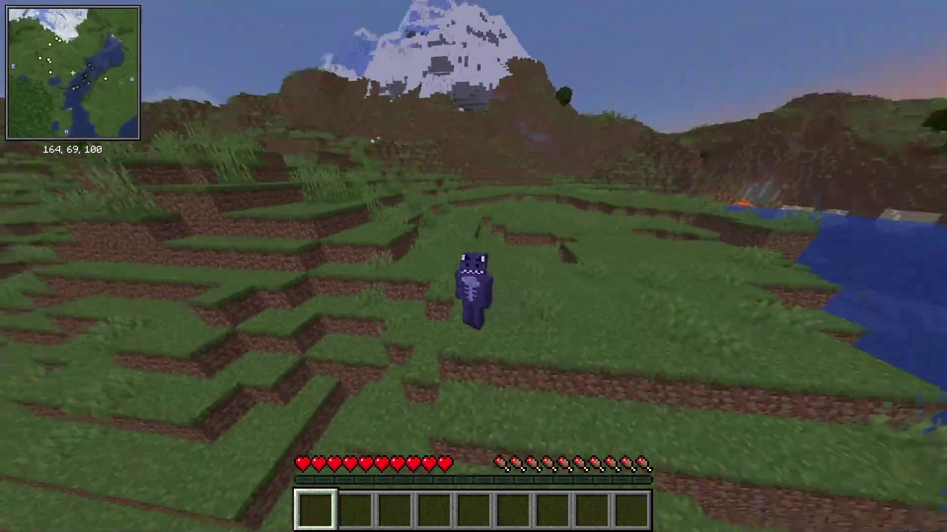
key("w")
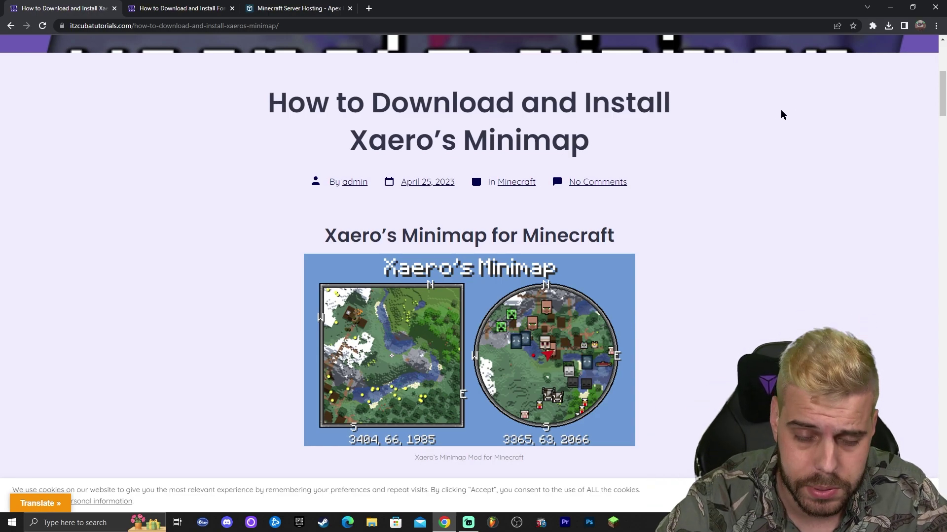
Step: Scroll the Xaero's Minimap guide to Step 1 with the download image
scroll(783, 114, "down", 15)
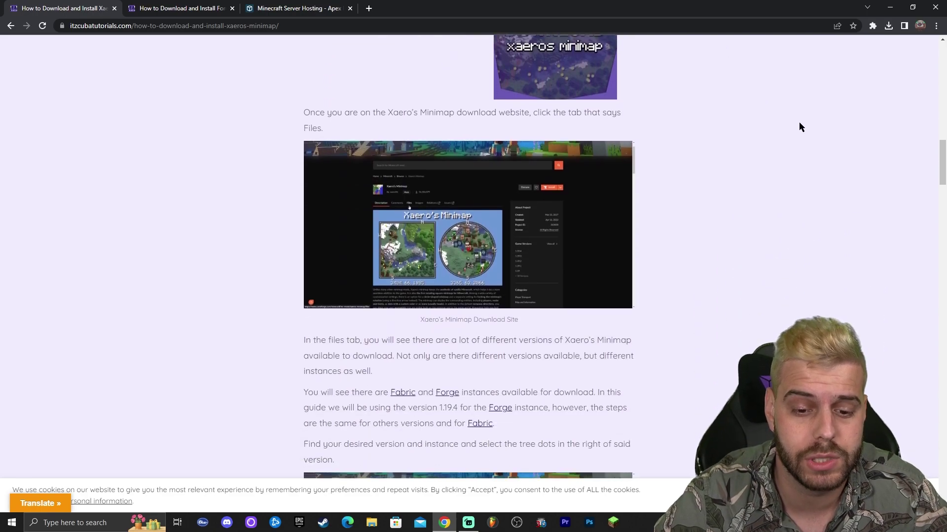
scroll(799, 127, "down", 6)
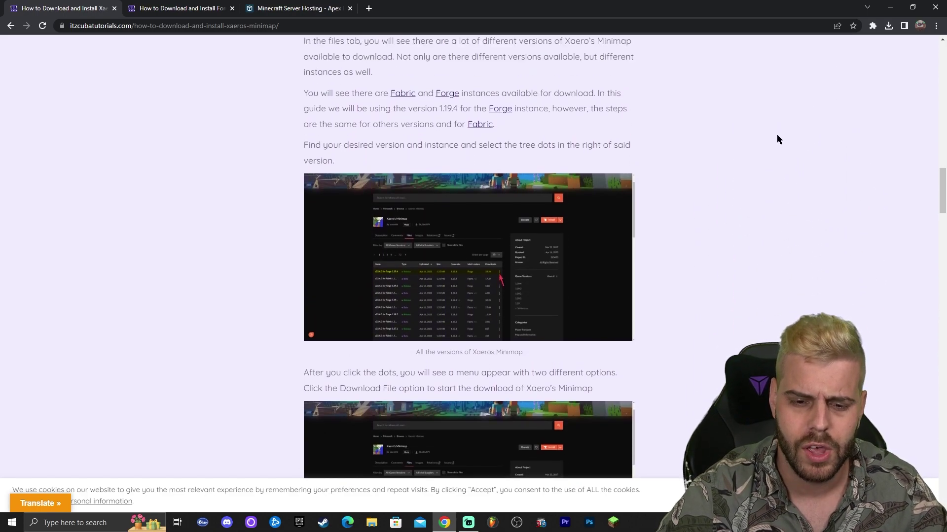
scroll(767, 133, "up", 2)
scroll(759, 148, "up", 8)
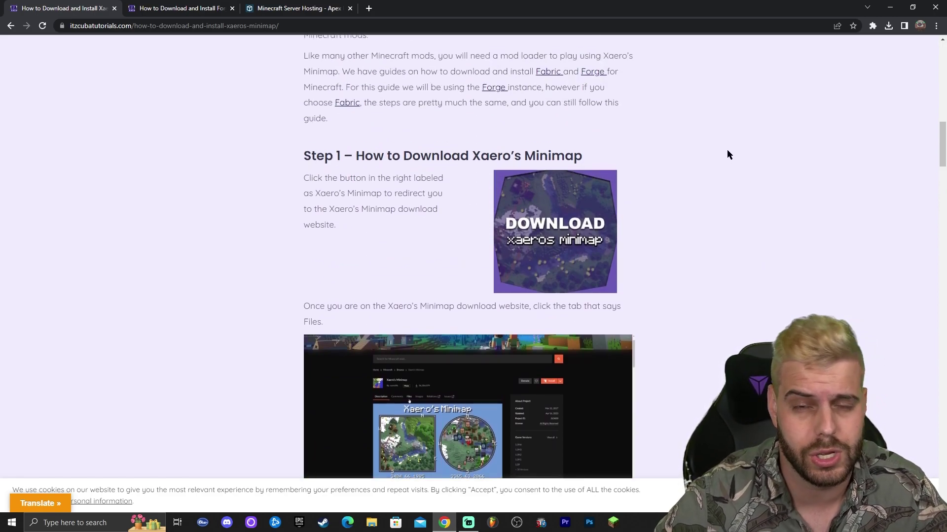
scroll(727, 153, "up", 3)
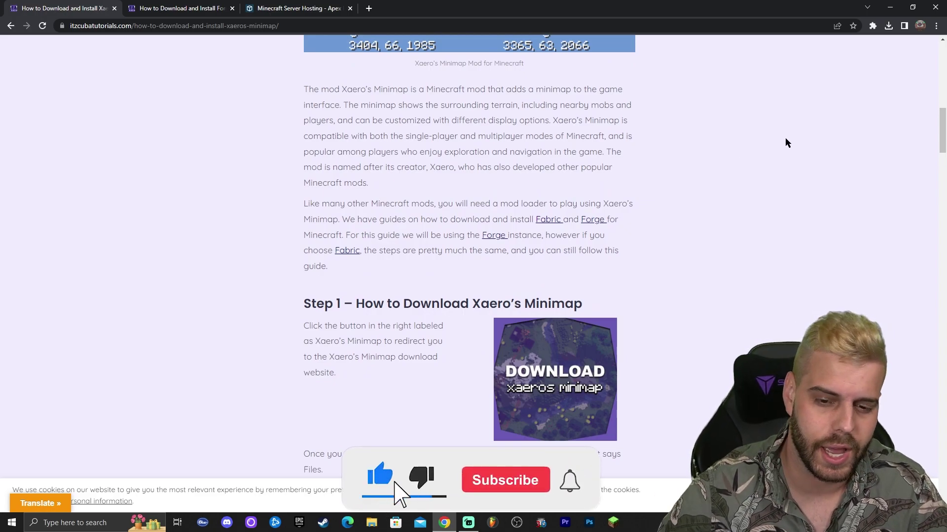
scroll(765, 129, "down", 3)
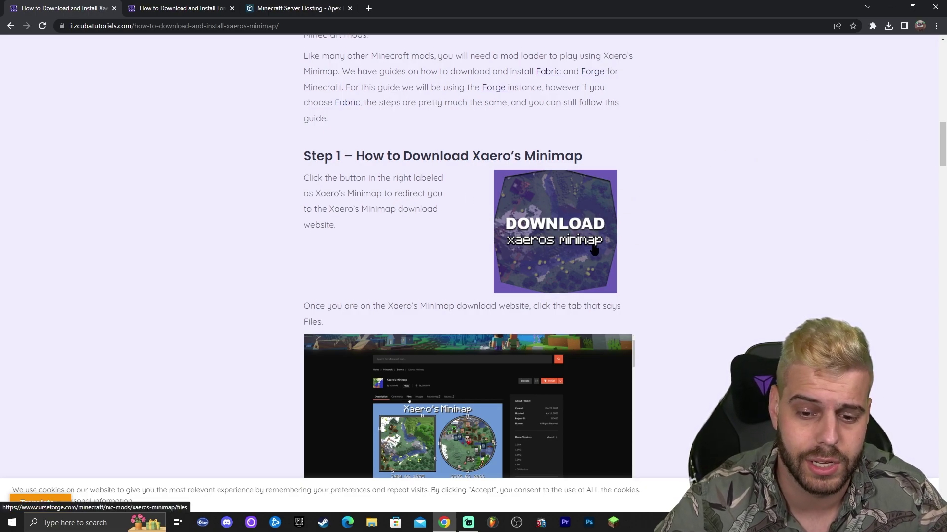
Step: Open Xaero's Minimap's CurseForge files page and look over the v23.4.0 for Forge 1.19.4 file
left_click(572, 203)
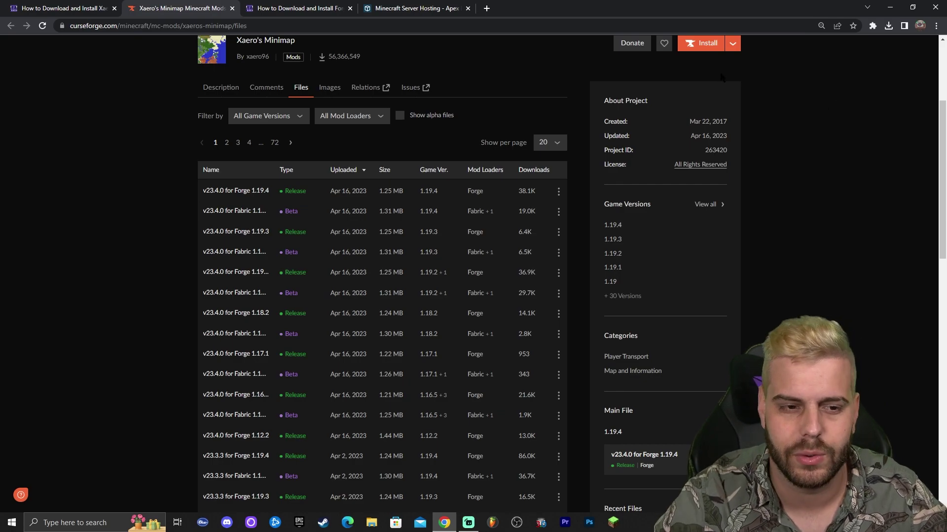
scroll(763, 94, "up", 3)
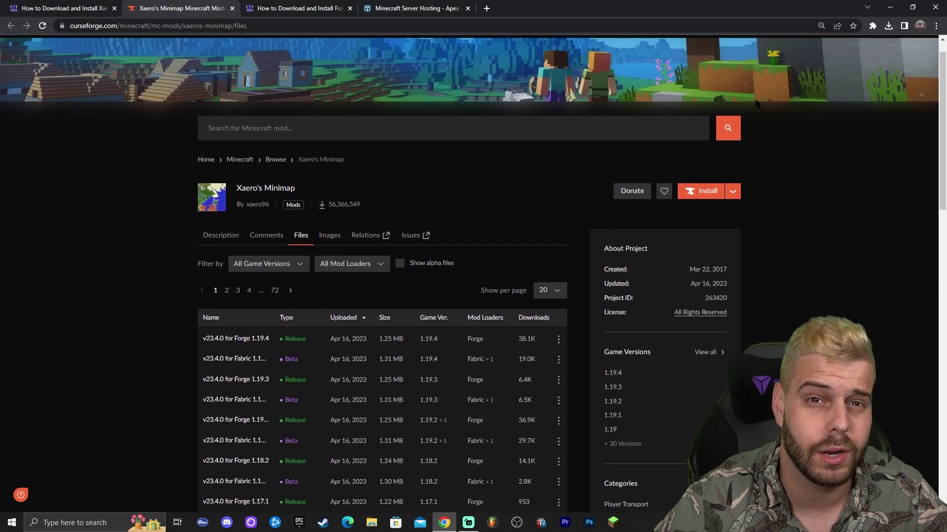
scroll(818, 157, "down", 2)
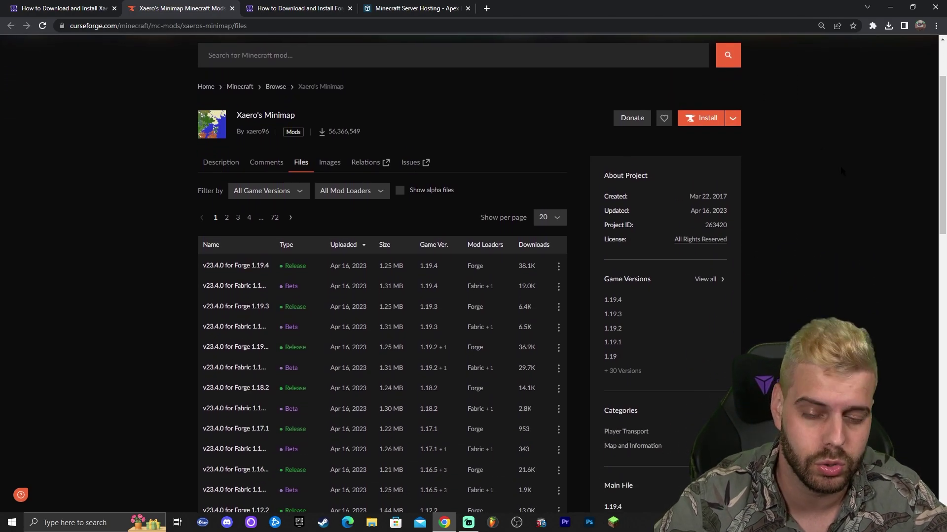
scroll(840, 169, "down", 1)
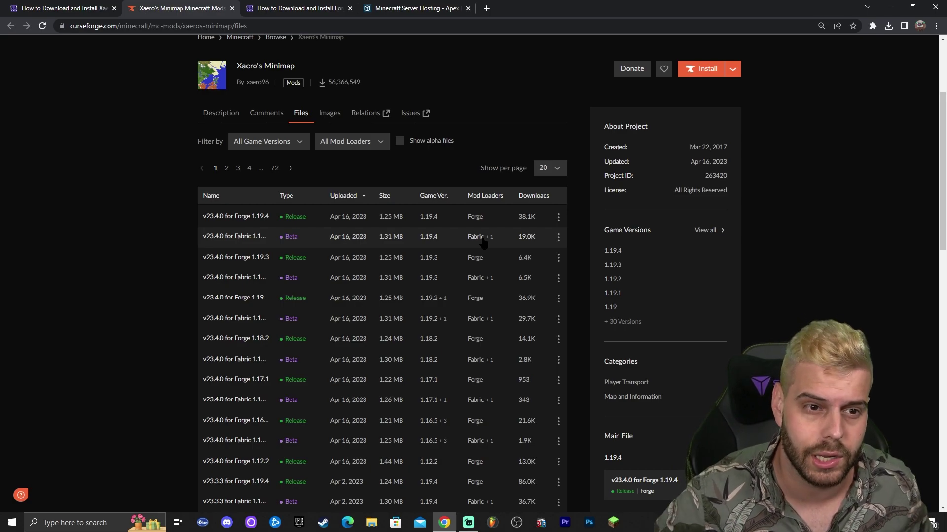
key("ctrl+shift+Tab")
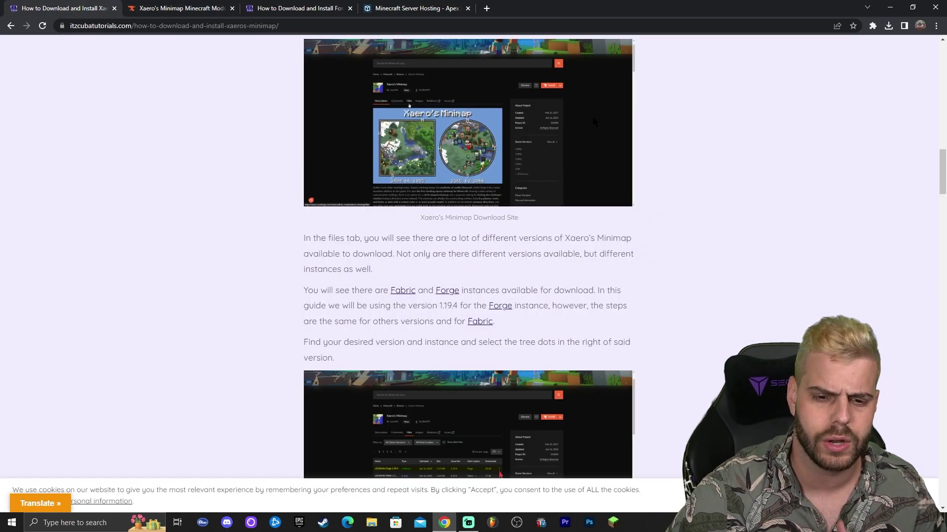
left_click(203, 7)
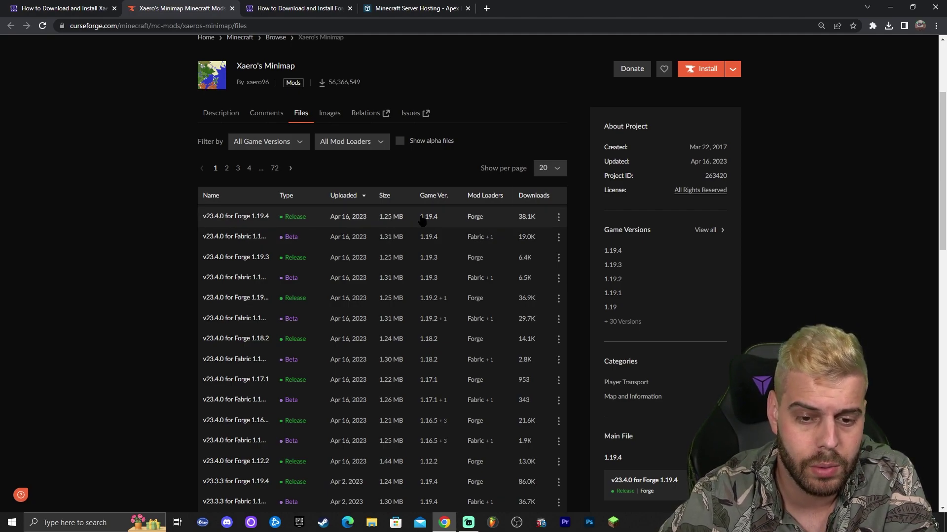
Step: Download the v23.4.0 for Forge 1.19.4 minimap jar to Downloads
left_click(558, 217)
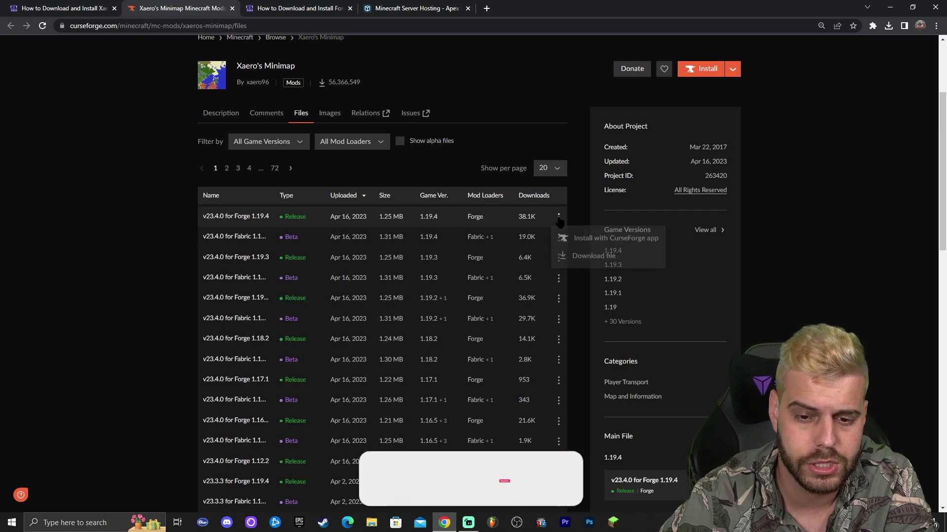
left_click(585, 256)
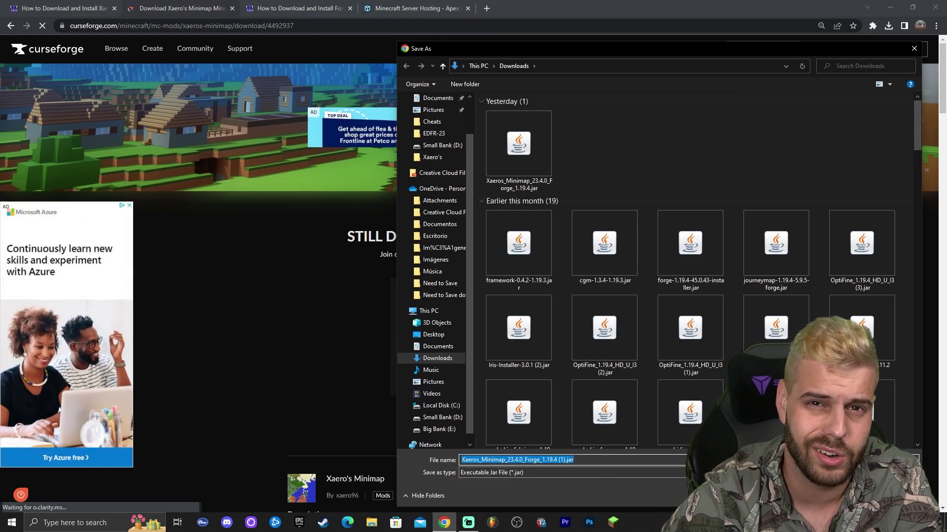
key("Return")
Step: Drag the downloaded Xaeros_Minimap jar from recent downloads onto the desktop
key("super+Down")
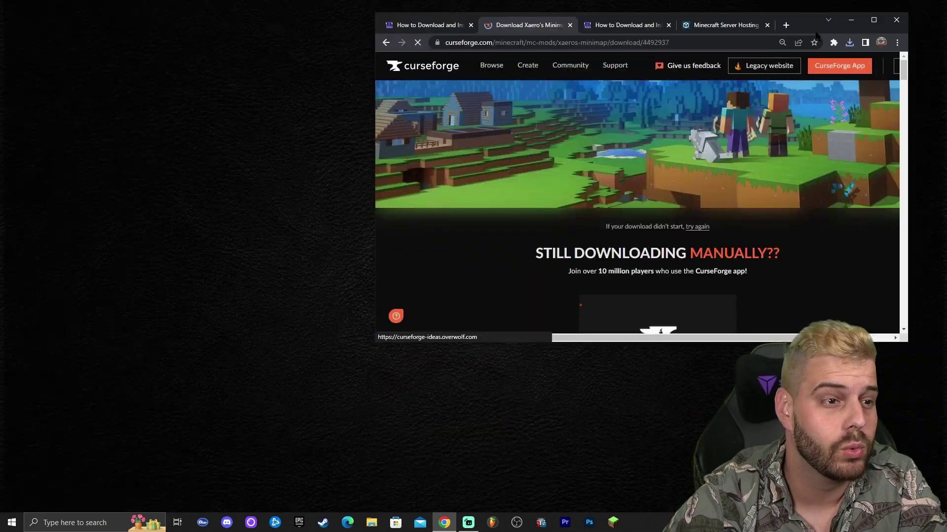
left_click(849, 42)
left_click_drag(784, 86, 197, 140)
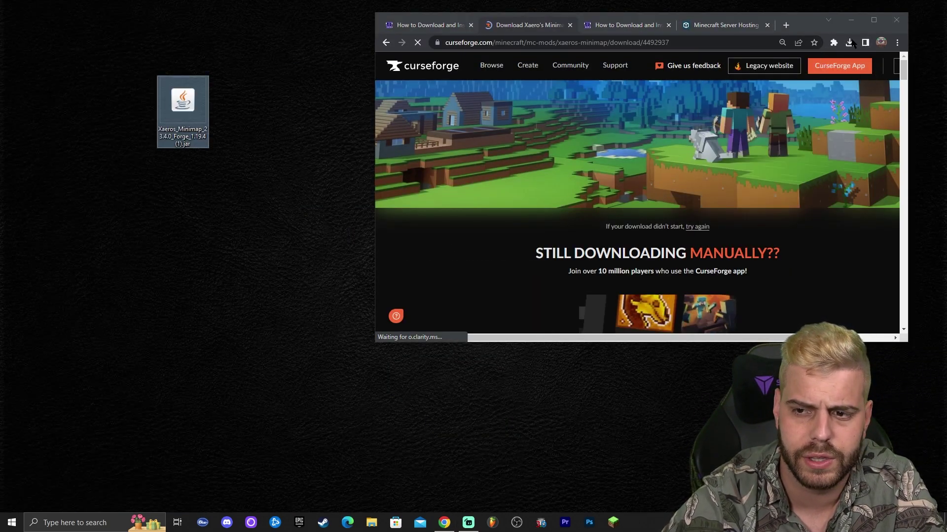
left_click_drag(260, 70, 173, 206)
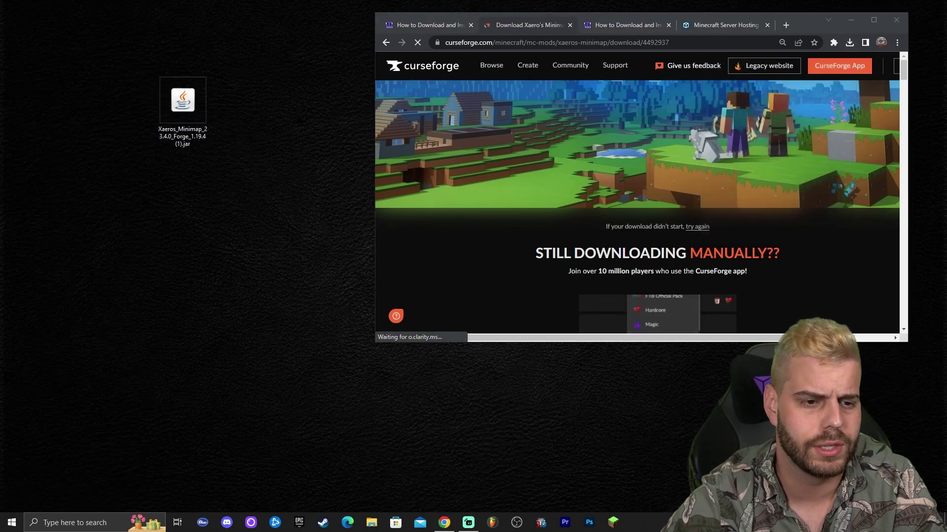
left_click_drag(285, 24, 153, 156)
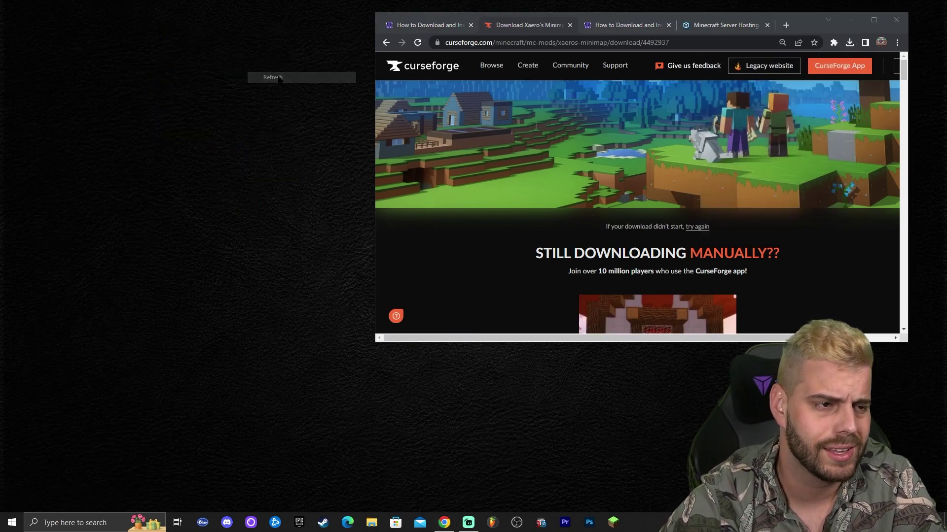
left_click(280, 120)
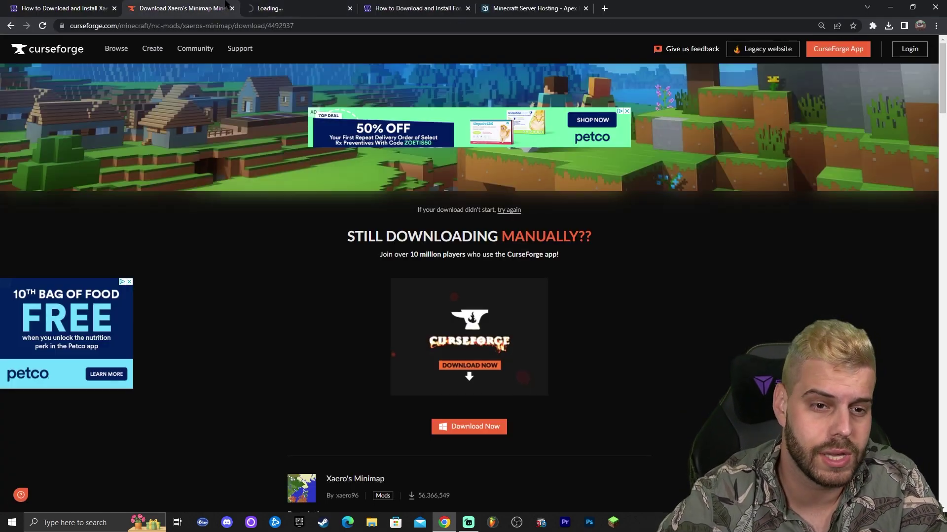
Step: Close the ad tab, switch to the Forge install guide and scroll to Step 1
left_click(350, 8)
left_click(66, 7)
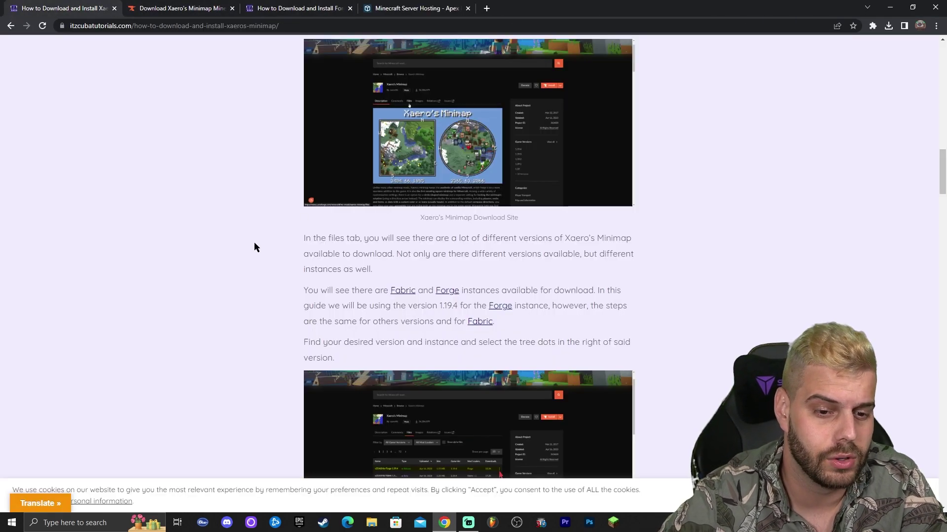
left_click(197, 8)
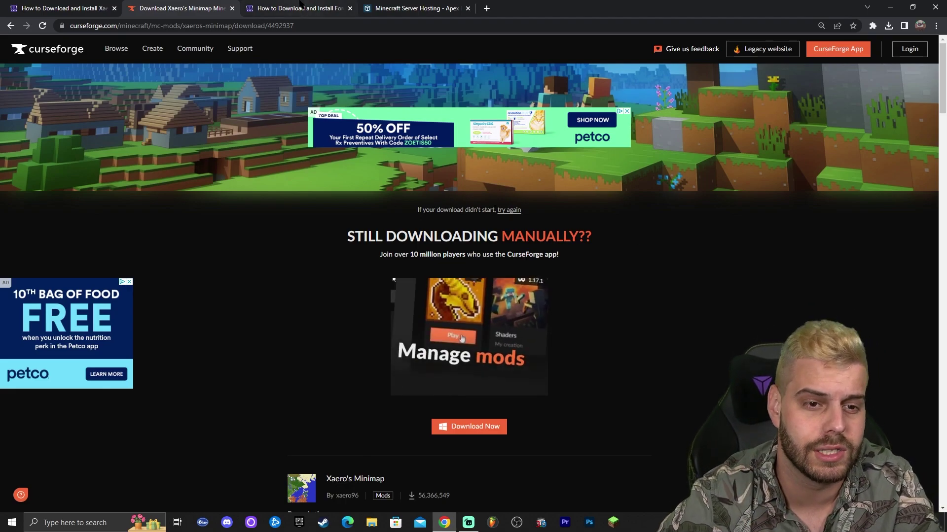
key("ctrl+Tab")
scroll(405, 220, "down", 10)
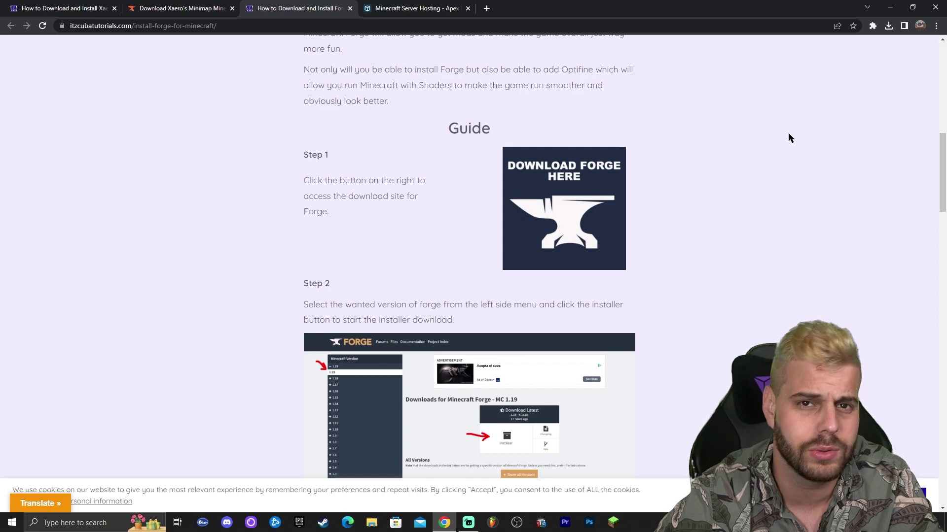
scroll(789, 119, "down", 1)
scroll(683, 148, "up", 2)
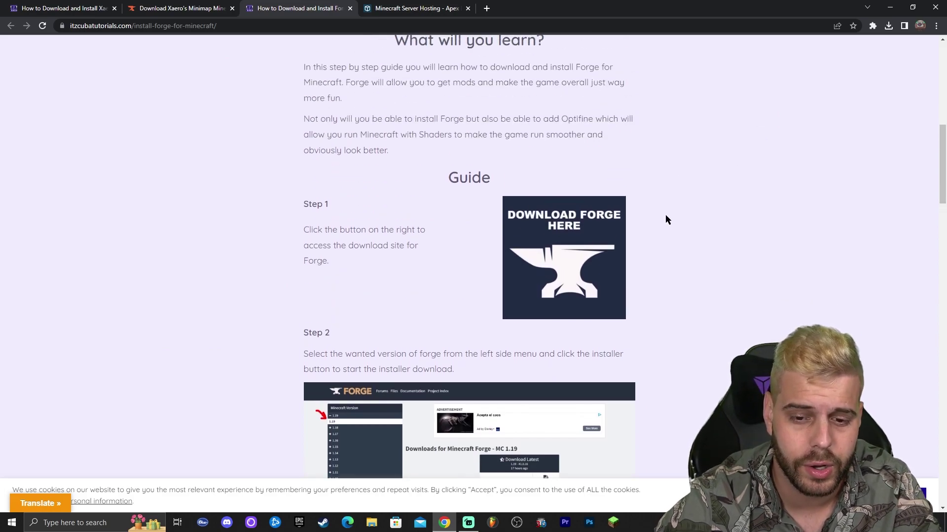
Step: Download forge-1.19.4-45.0.49-installer.jar from the Forge site, skipping the AdFoc.us wait
left_click(601, 218)
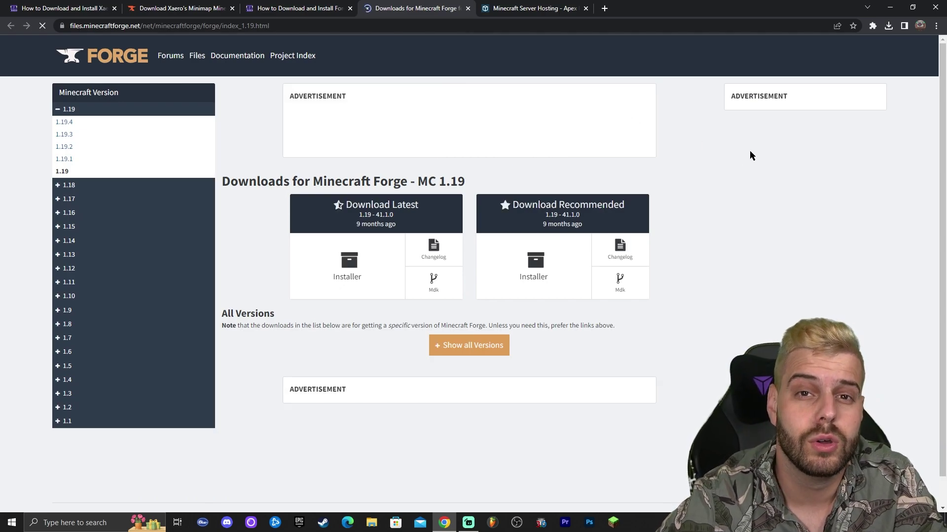
left_click(67, 125)
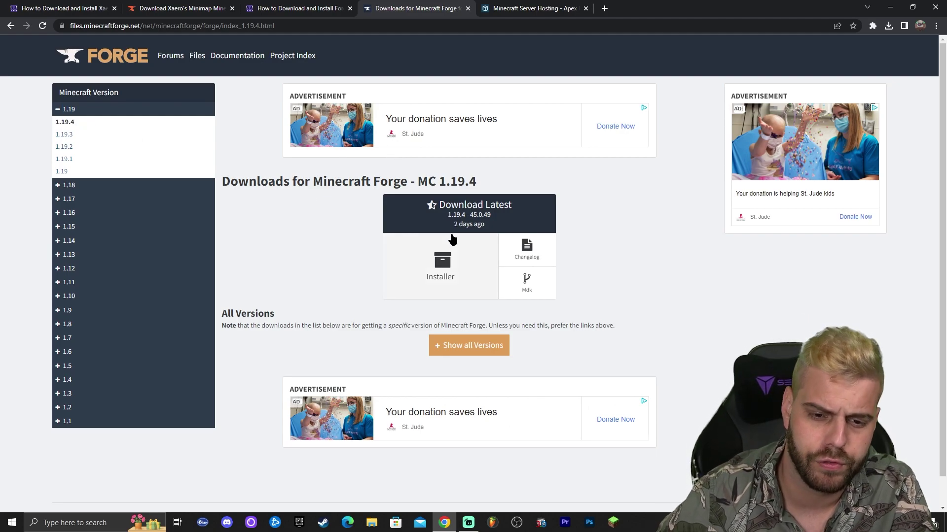
left_click(457, 273)
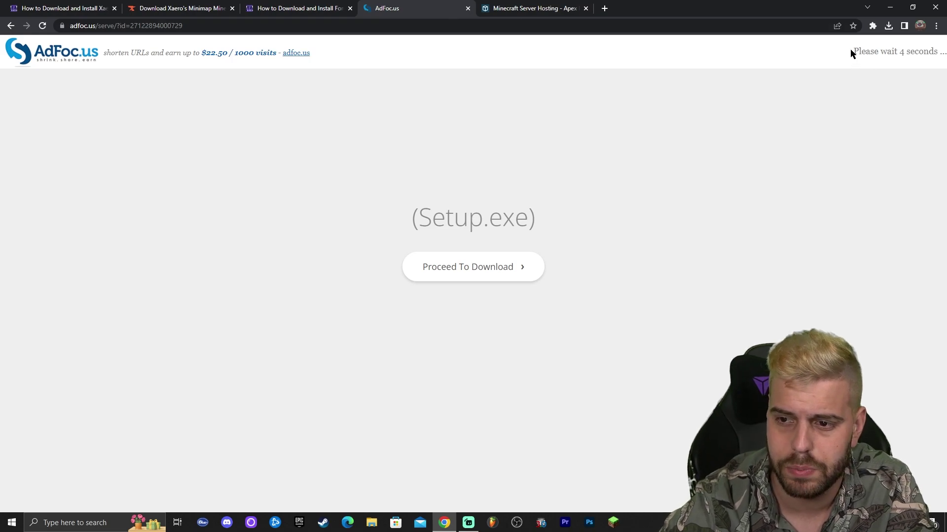
left_click_drag(851, 53, 942, 52)
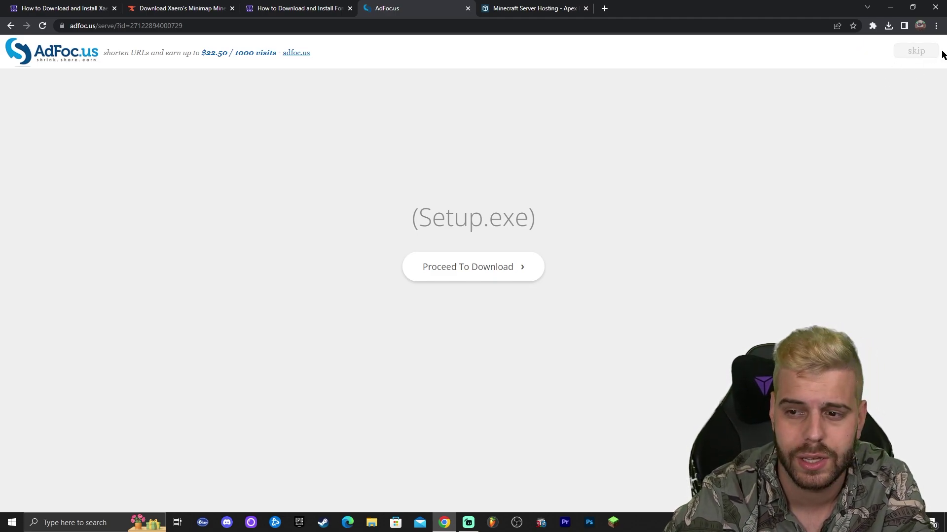
left_click(925, 54)
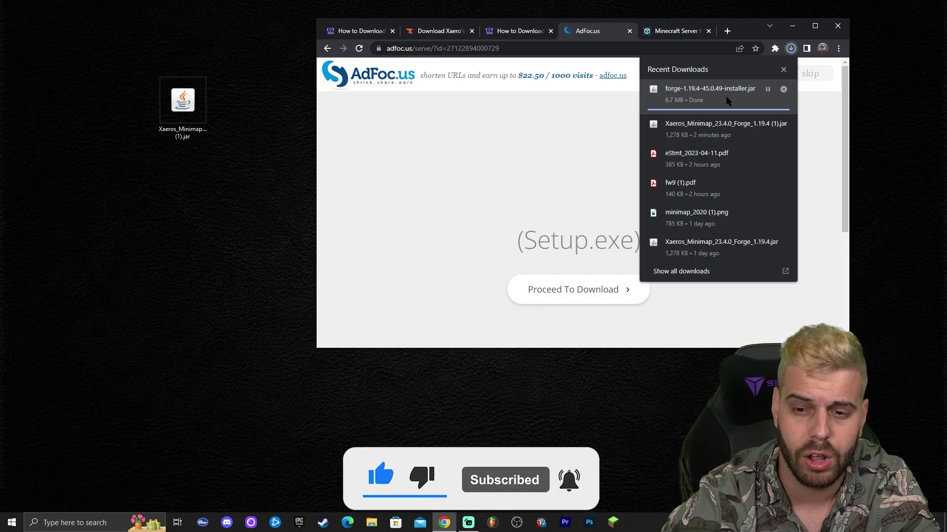
Step: Move the Forge 1.19.4 installer onto the desktop and refresh the desktop icons
left_click_drag(727, 96, 180, 193)
right_click(280, 109)
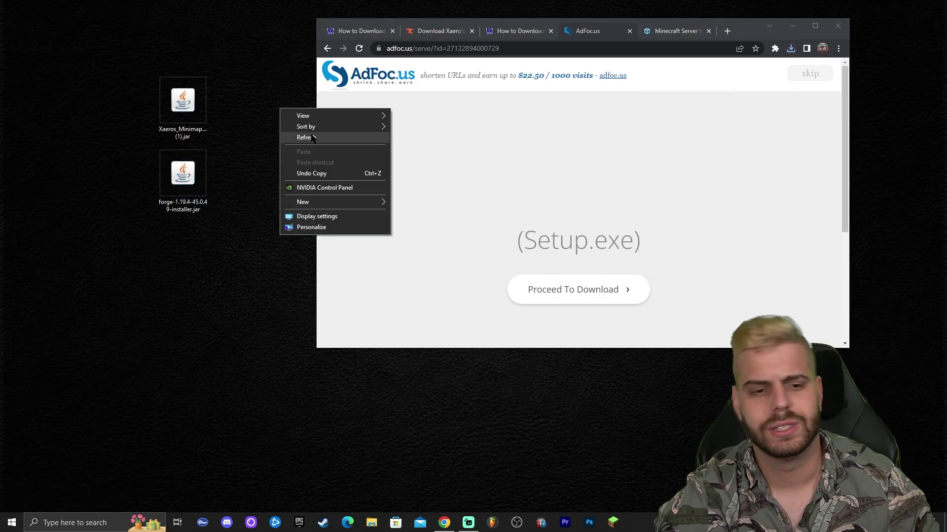
left_click(306, 138)
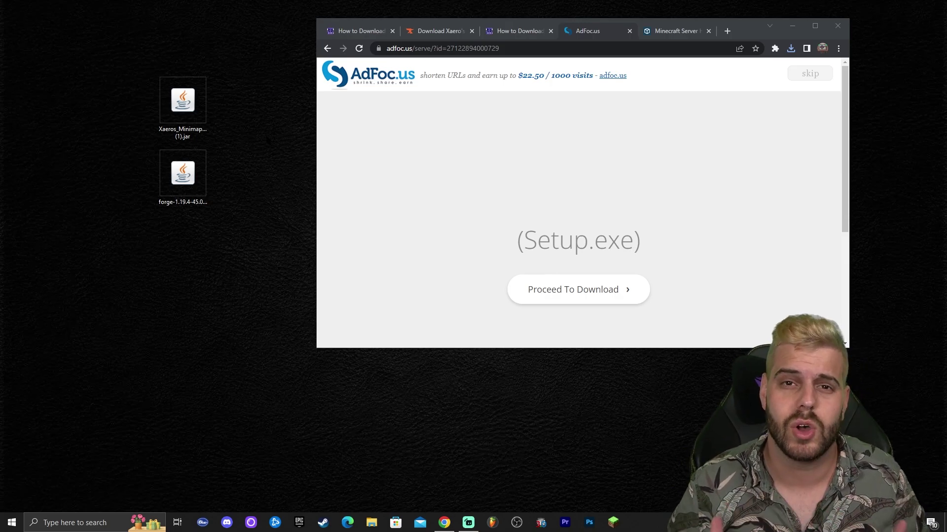
Step: Run the Forge installer and install the client into .minecraft
double_click(182, 173)
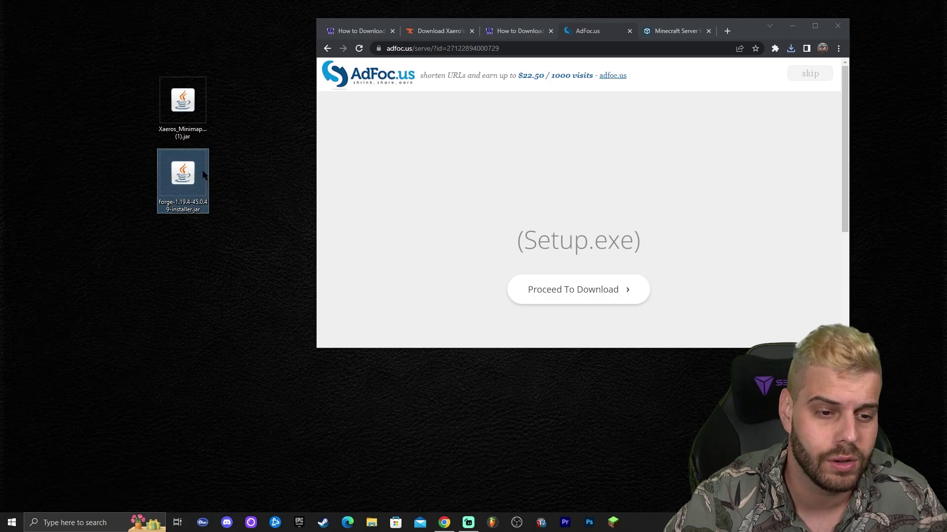
left_click(791, 27)
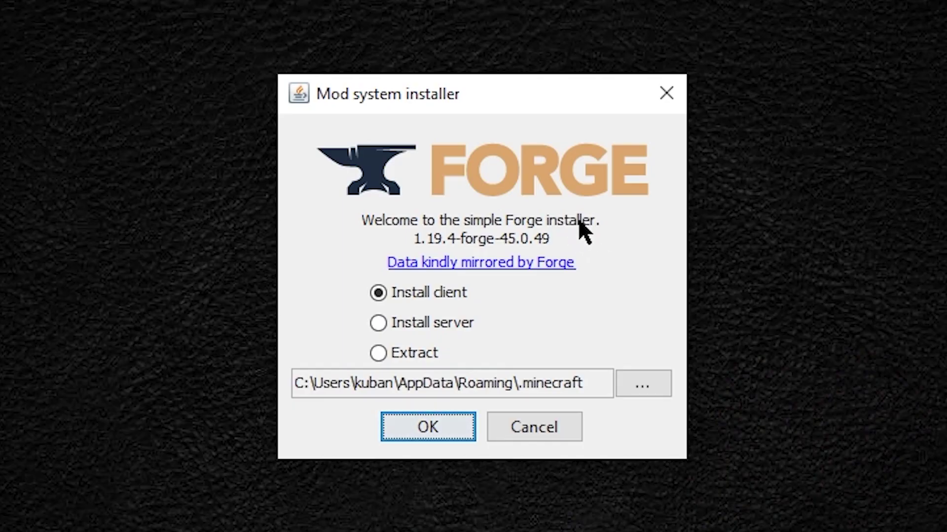
left_click(449, 427)
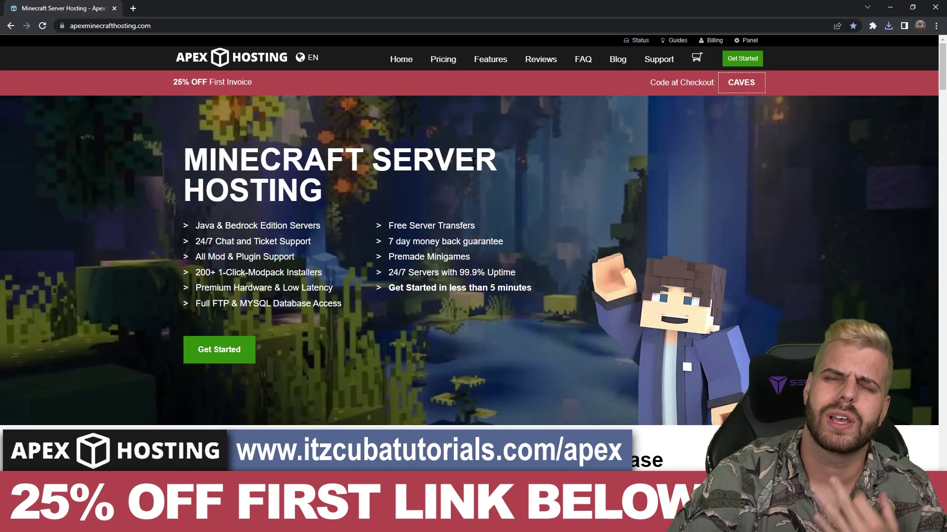
Step: Scroll through the Apex Hosting homepage while Forge 1.19.4 installs
scroll(524, 170, "down", 2)
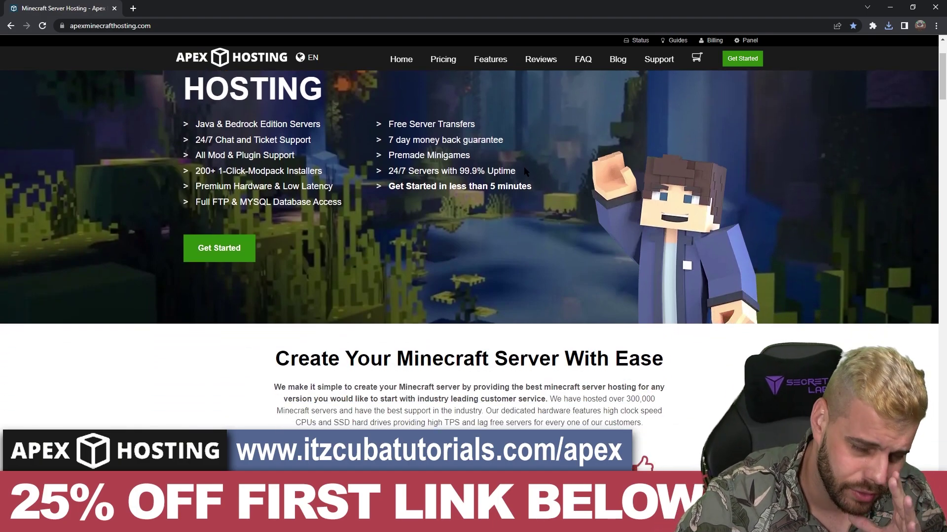
scroll(542, 175, "down", 4)
scroll(554, 217, "up", 6)
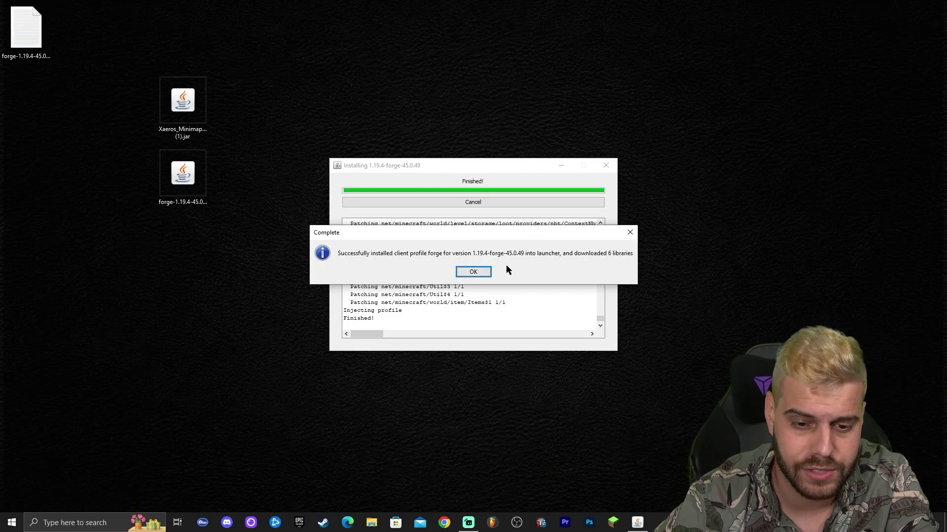
Step: Dismiss the install-complete message and delete the Forge installer and leftover forge file
left_click(474, 272)
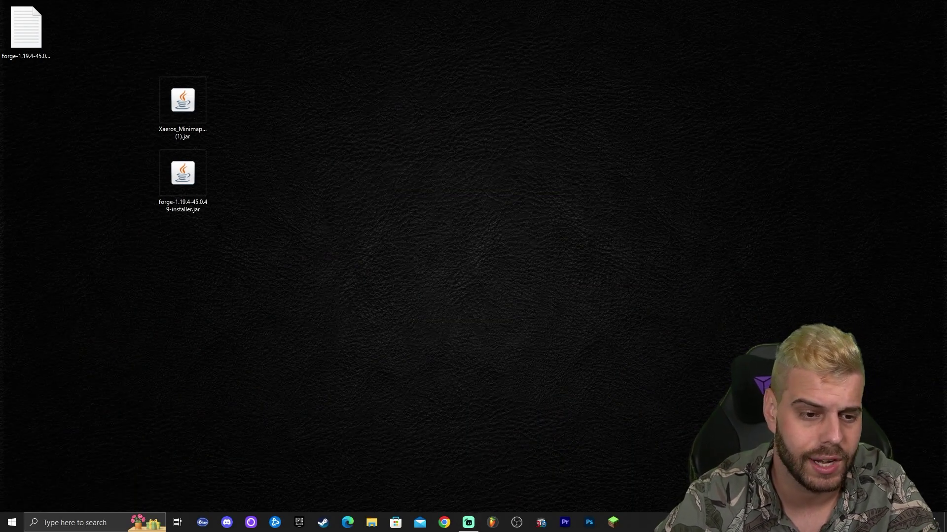
left_click_drag(287, 270, 183, 198)
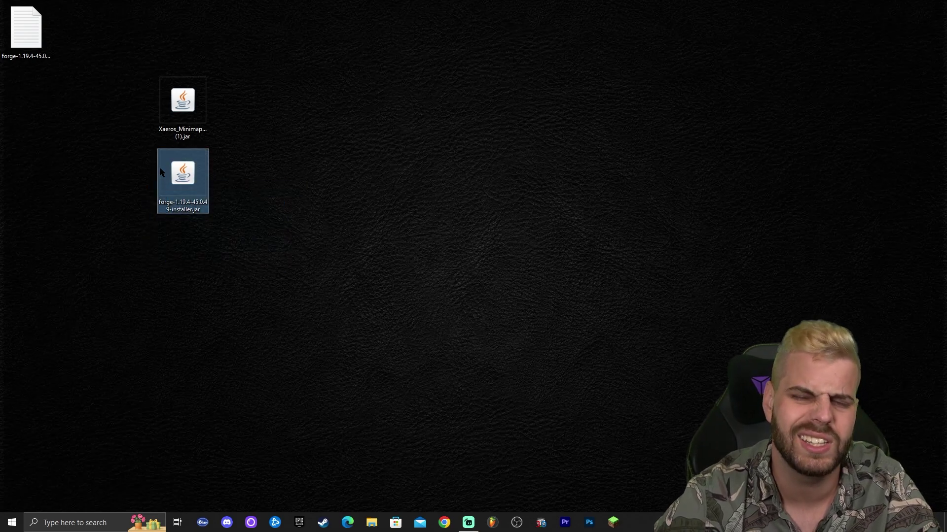
key("Delete")
left_click(26, 28)
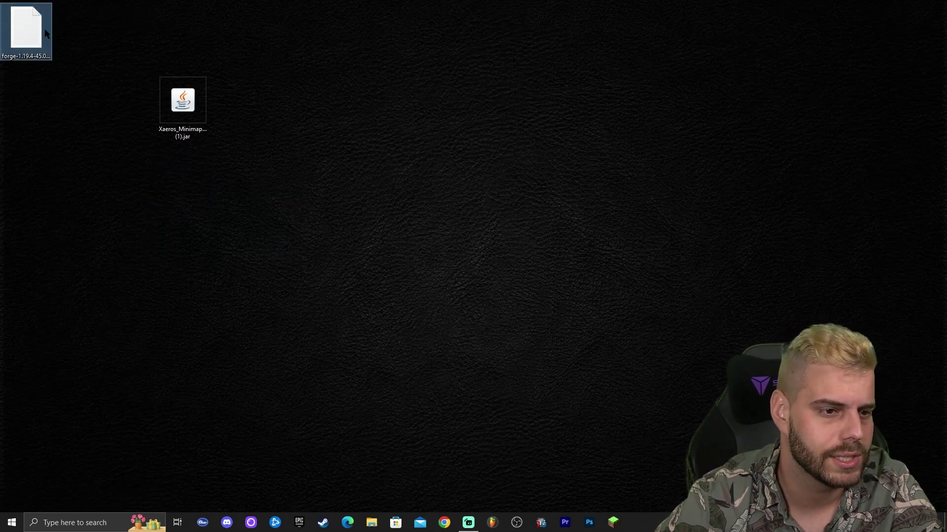
key("Delete")
Step: Refresh the desktop twice so only the minimap jar remains
right_click(430, 70)
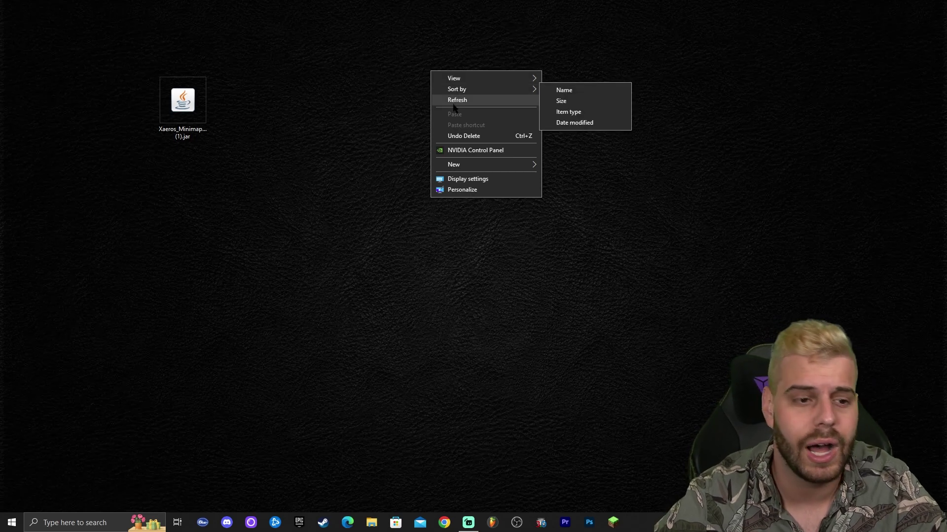
left_click(456, 99)
right_click(477, 90)
left_click(497, 119)
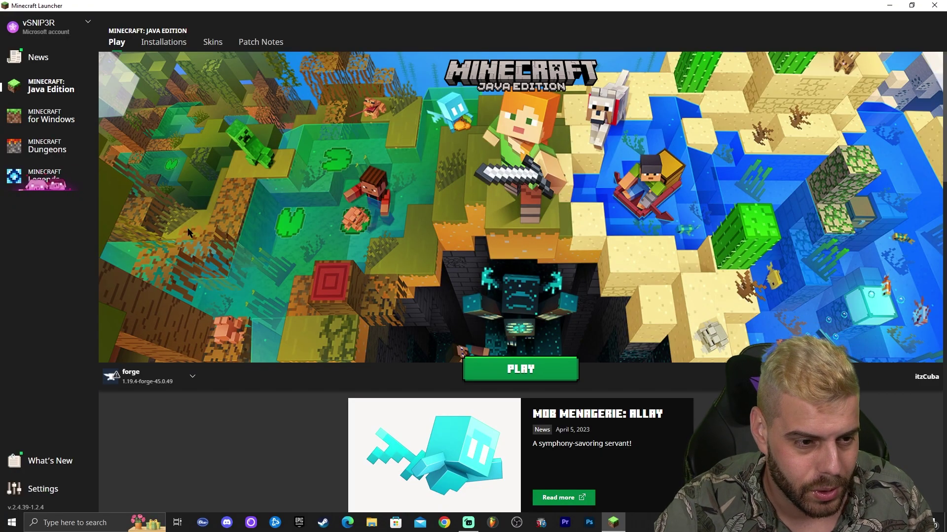
Step: Keep forge 1.19.4-forge-45.0.49 selected as the installation to launch
mouse_move(129, 387)
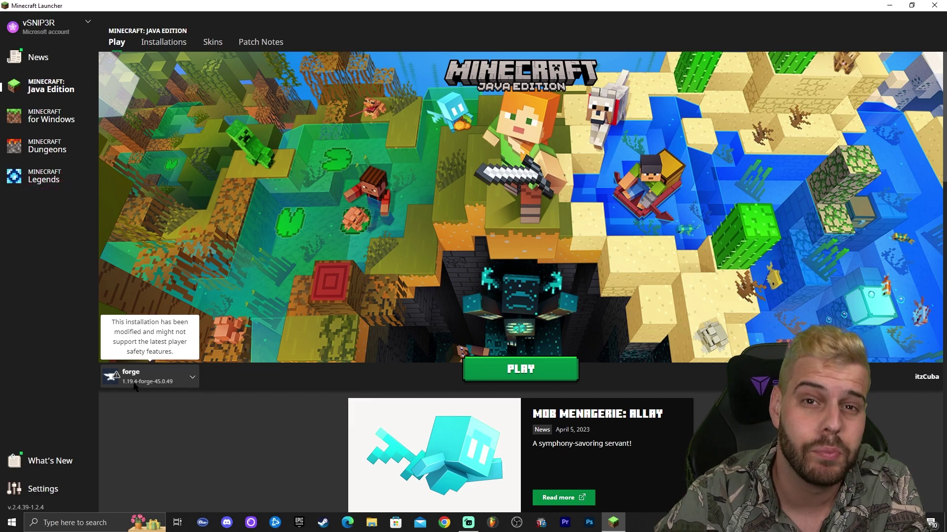
left_click(142, 386)
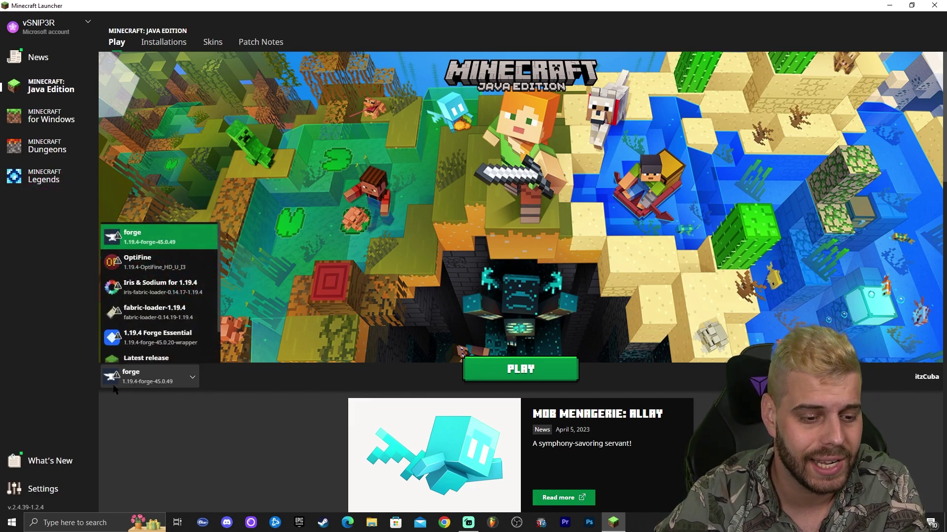
left_click(156, 238)
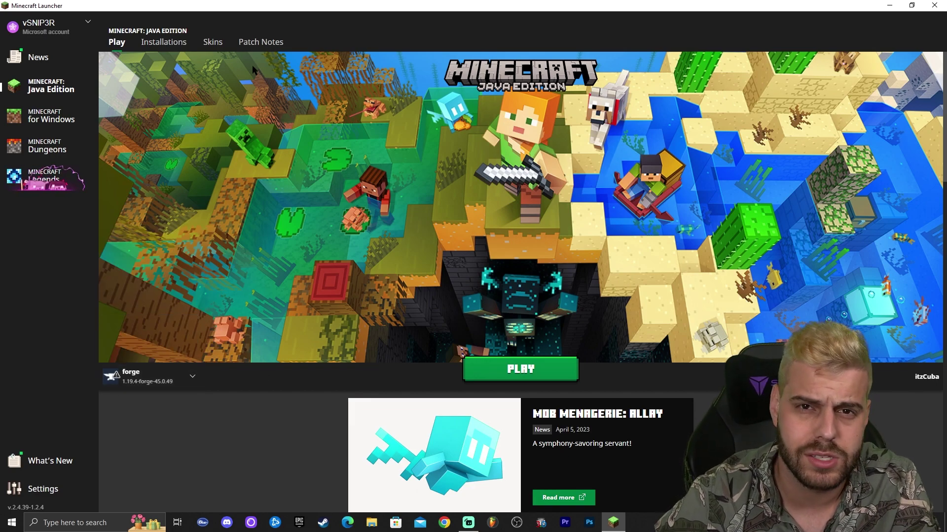
Step: On the Installations list, open the forge installation's .minecraft game folder
left_click(165, 44)
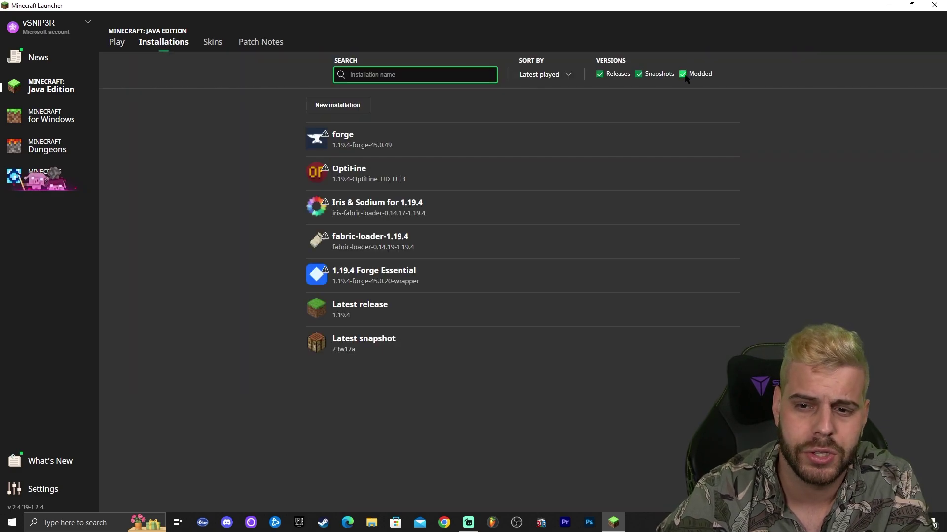
left_click(683, 75)
left_click(682, 74)
left_click(117, 42)
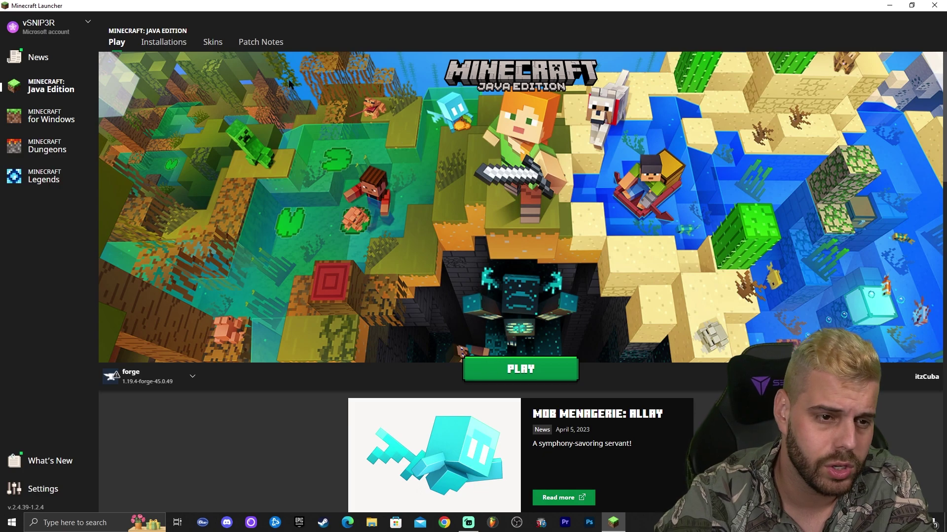
left_click(164, 42)
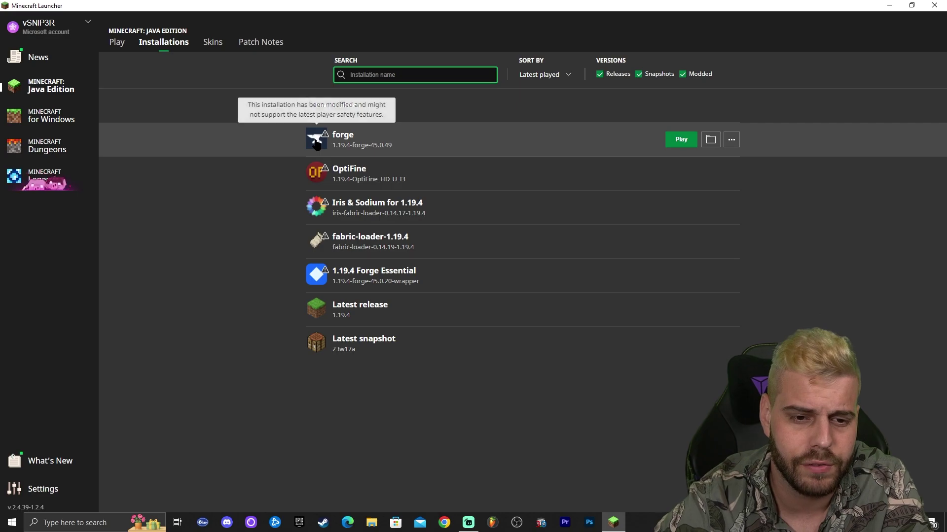
left_click(710, 140)
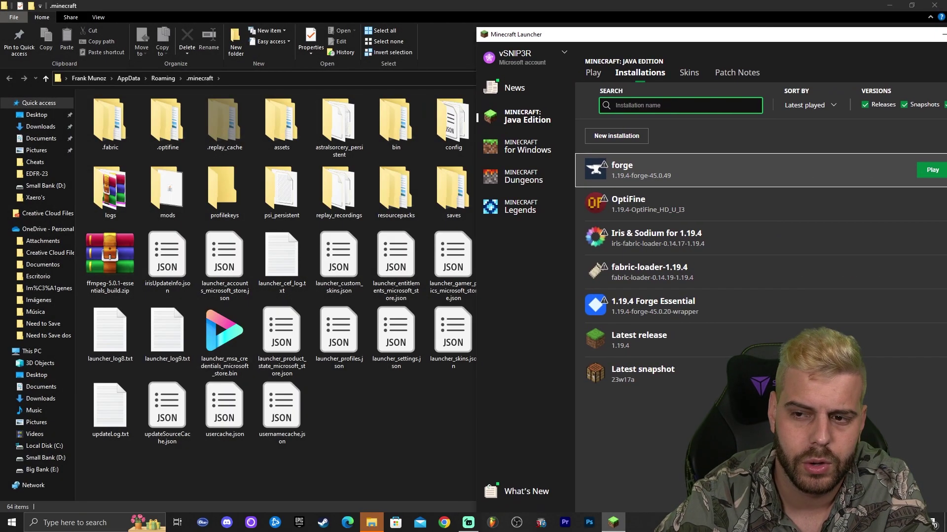
Step: Arrange the launcher and .minecraft windows, then delete the old mods folder
left_click_drag(690, 34, 542, 34)
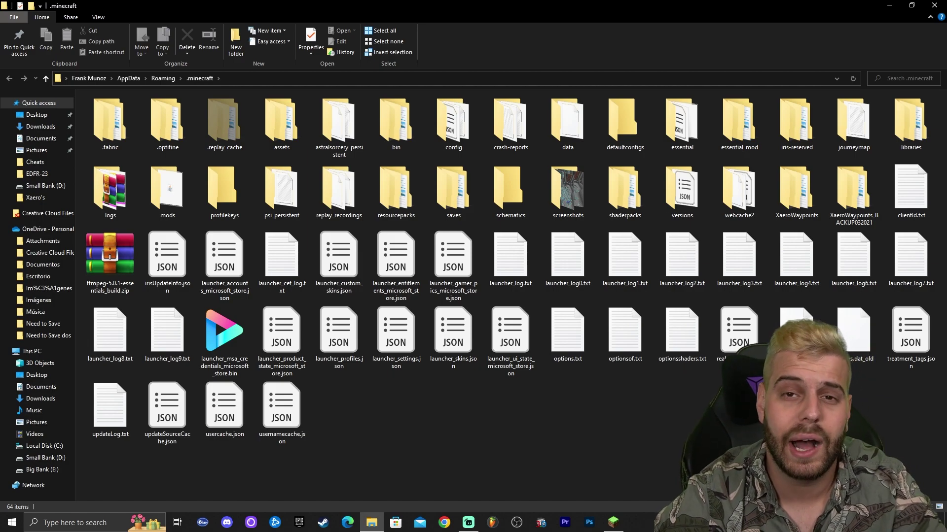
left_click_drag(471, 4, 465, 62)
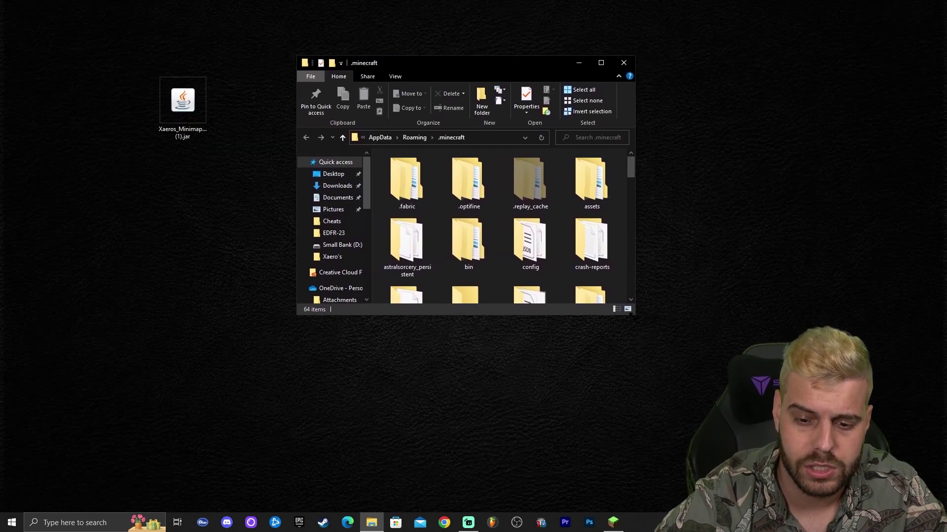
left_click_drag(632, 316, 794, 468)
left_click_drag(493, 60, 442, 18)
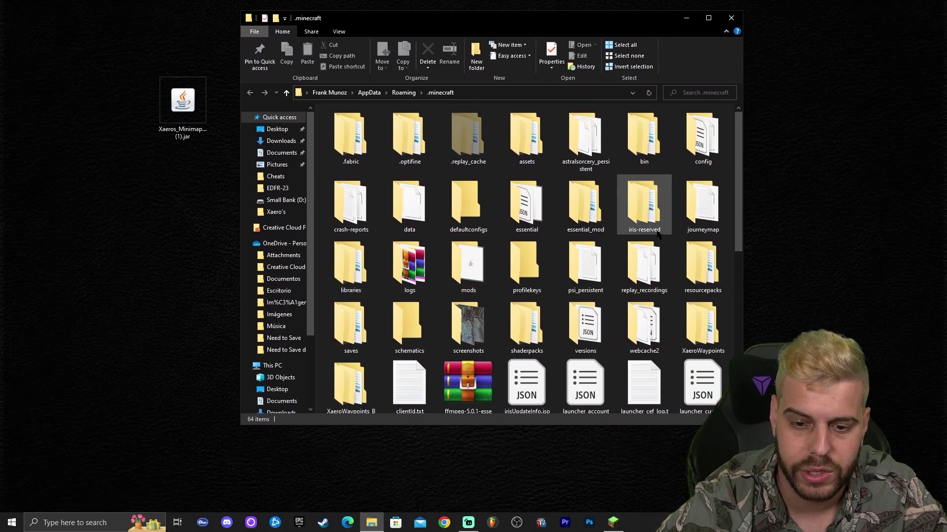
left_click(472, 275)
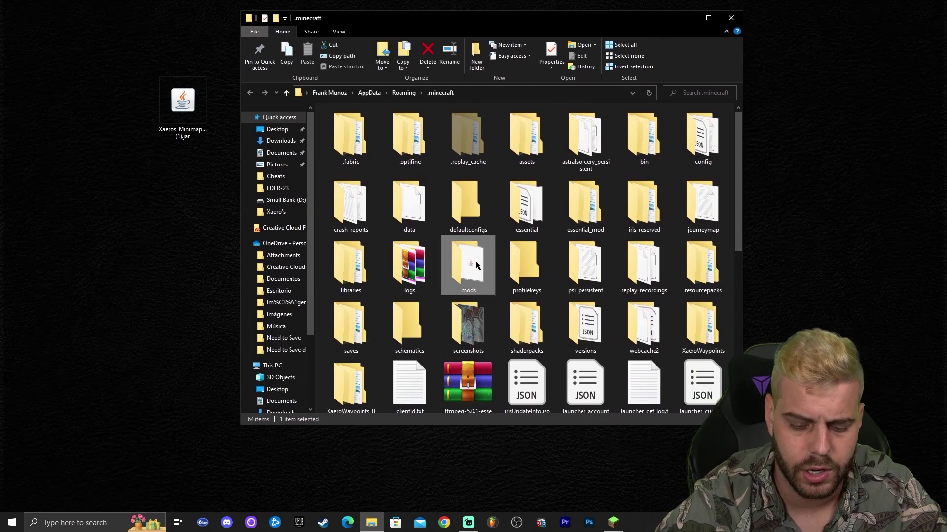
key("Delete")
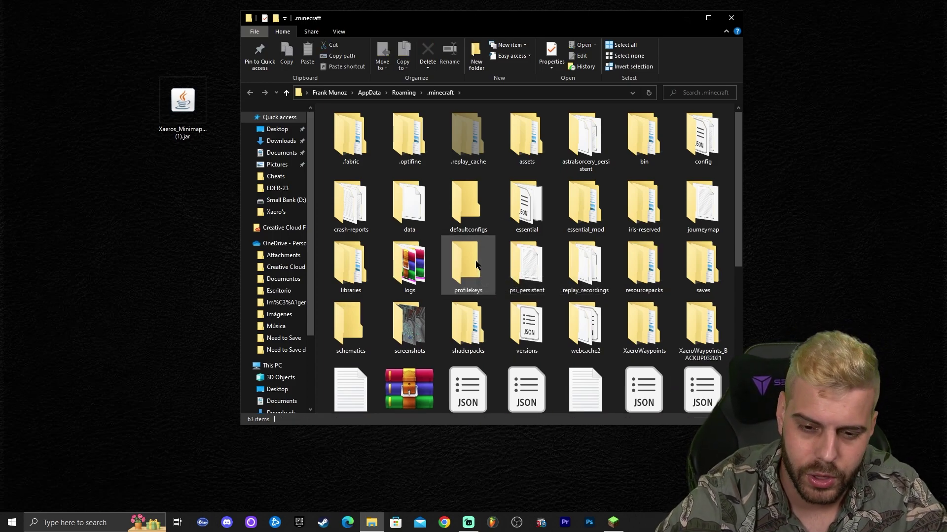
Step: Create a new folder named Mods in .minecraft and move the Xaero's Minimap jar into it
right_click(497, 236)
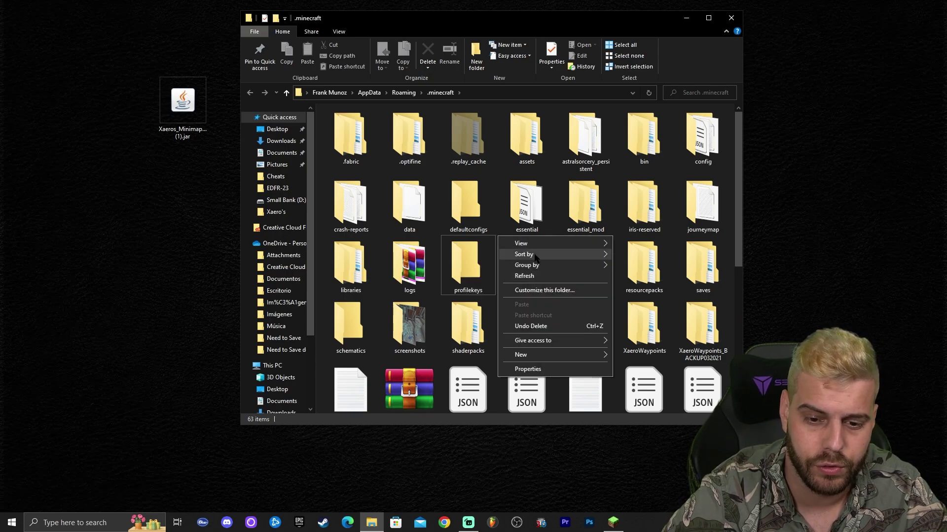
mouse_move(537, 267)
mouse_move(542, 356)
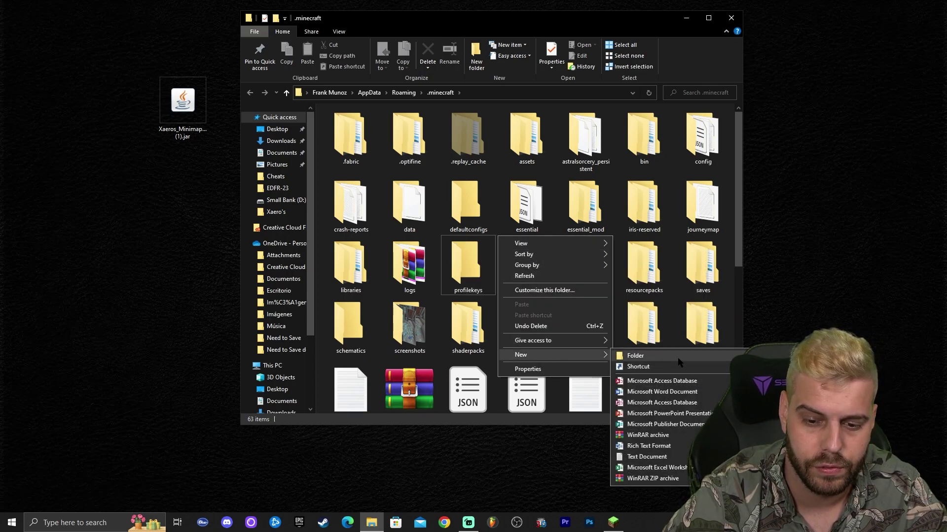
left_click(678, 360)
type("Mods")
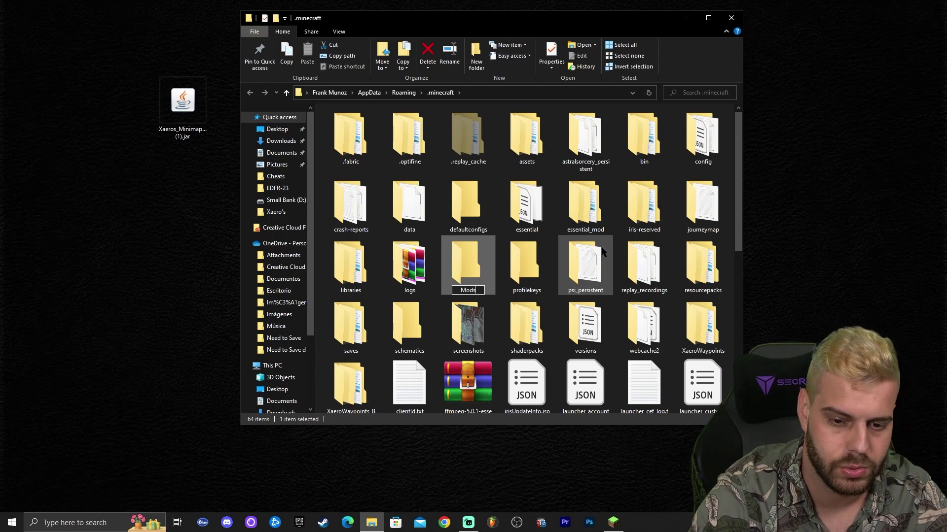
key("Return")
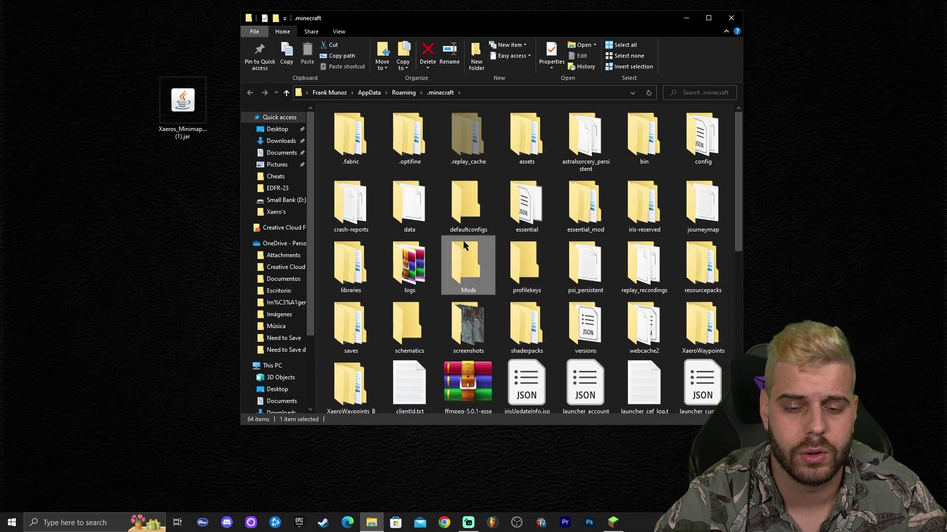
double_click(481, 275)
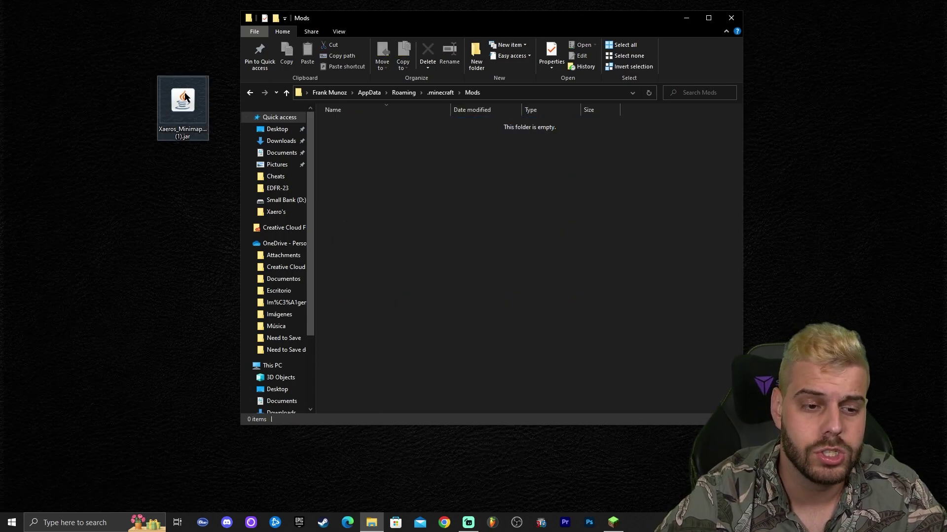
left_click_drag(185, 96, 564, 201)
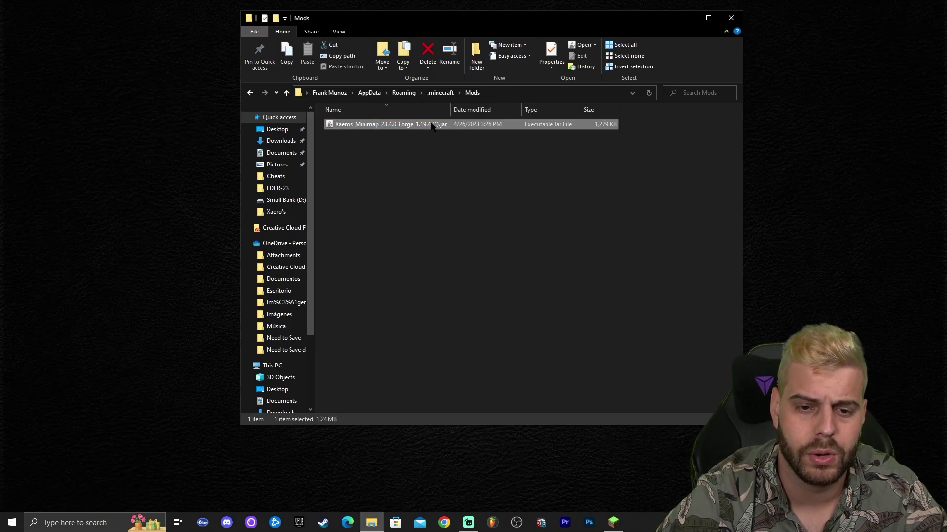
Step: Close Explorer and launch the forge 1.19.4 installation, accepting the modded warning
left_click(731, 18)
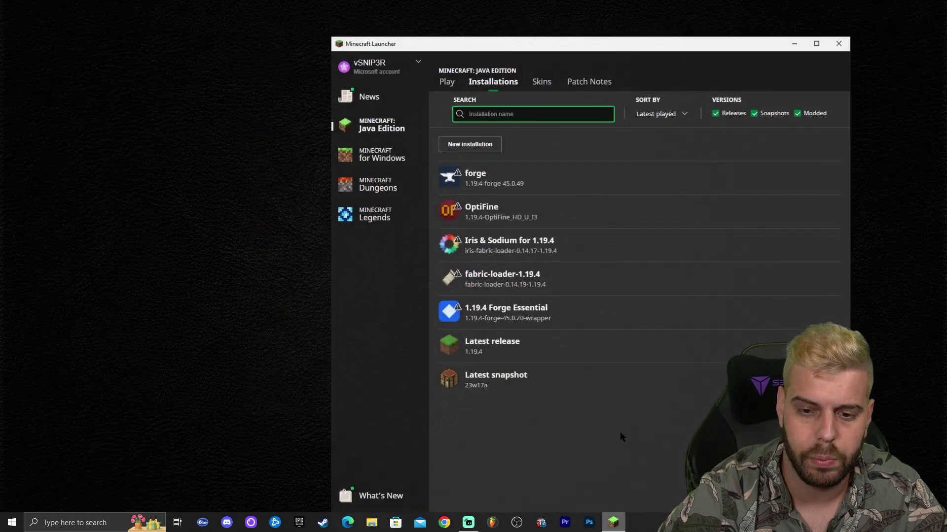
double_click(715, 44)
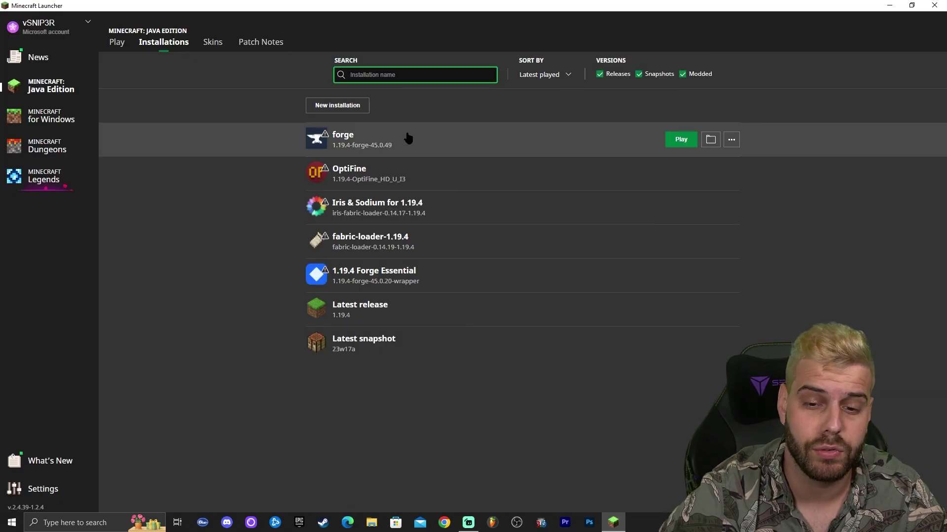
left_click(680, 139)
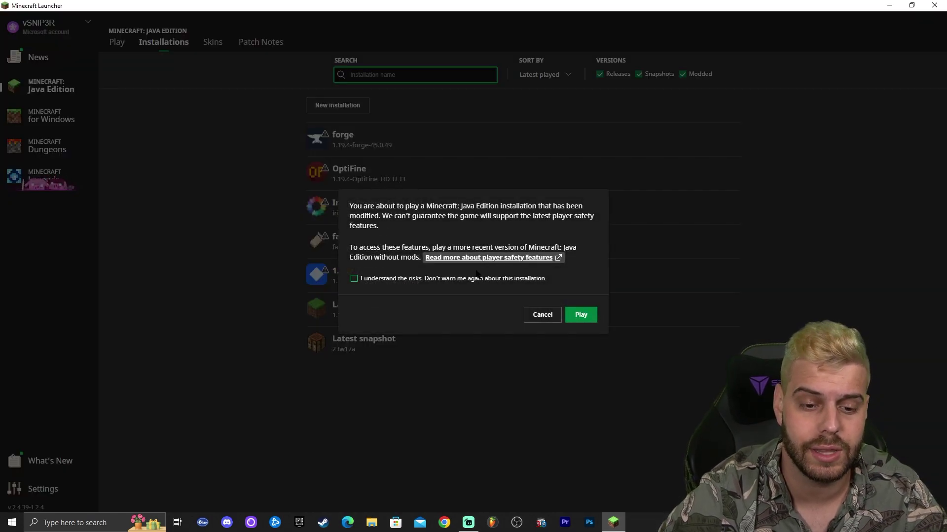
left_click(354, 279)
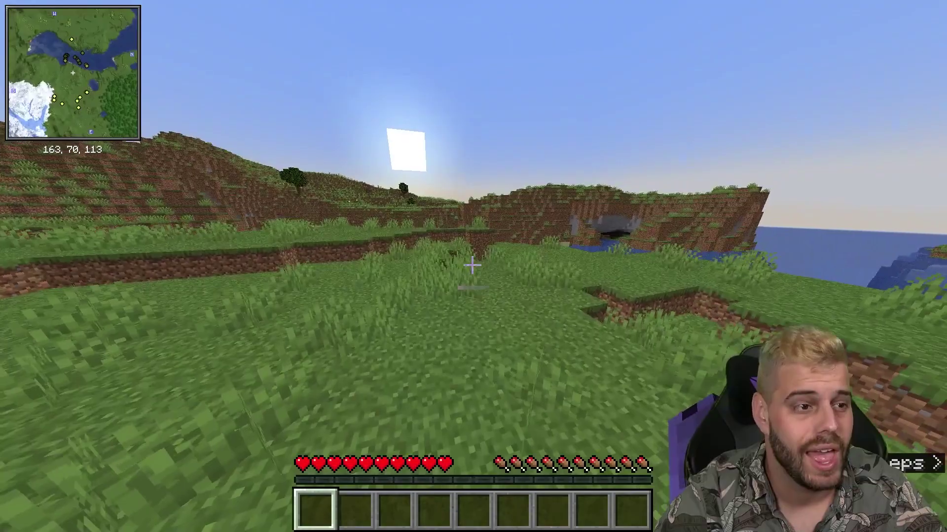
Step: Walk toward the cliff in third-person view to watch the minimap and coordinates
key("w")
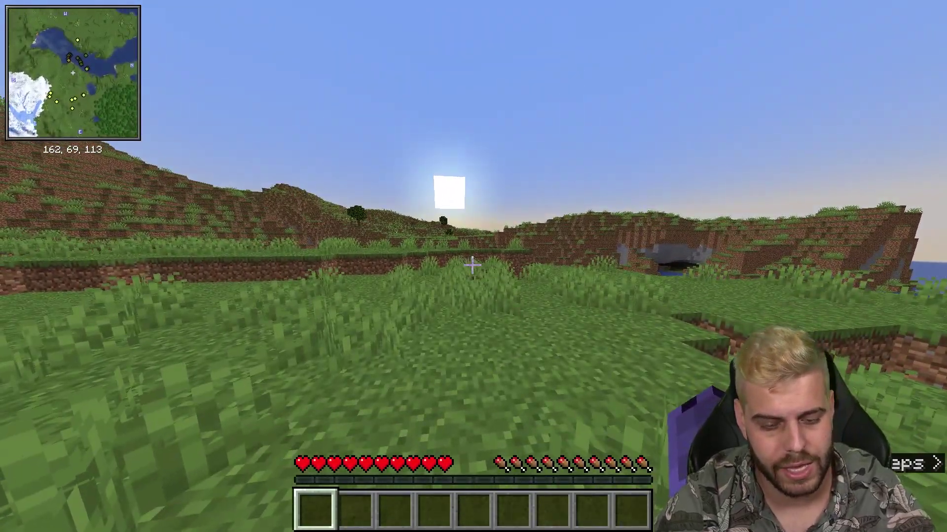
key("F5")
key("F5")
key("w")
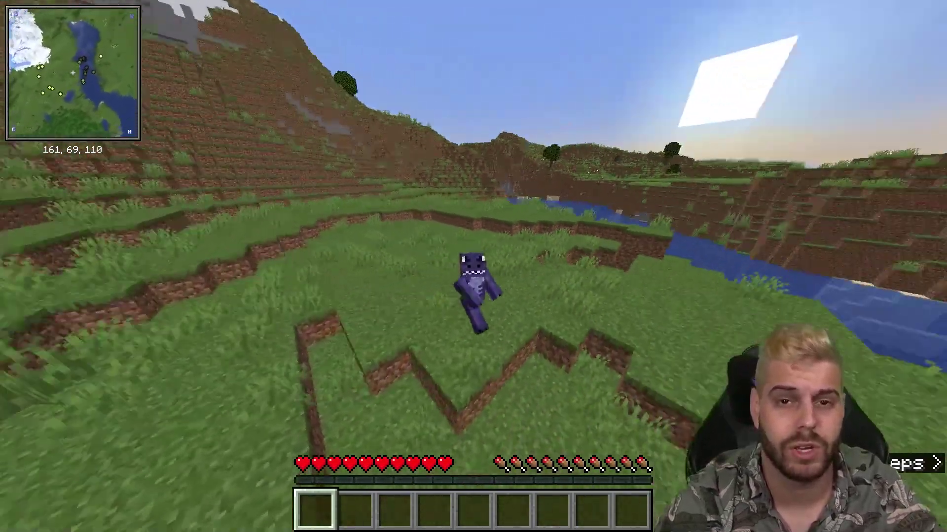
Step: Confirm Minimap: ON in Xaero's Minimap Settings, then walk toward the snowy mountain and river
key("y")
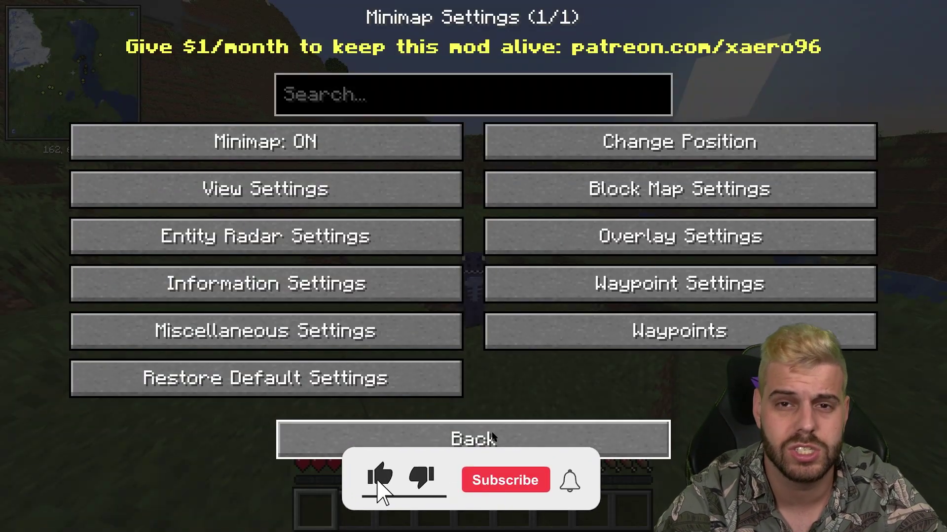
left_click(493, 438)
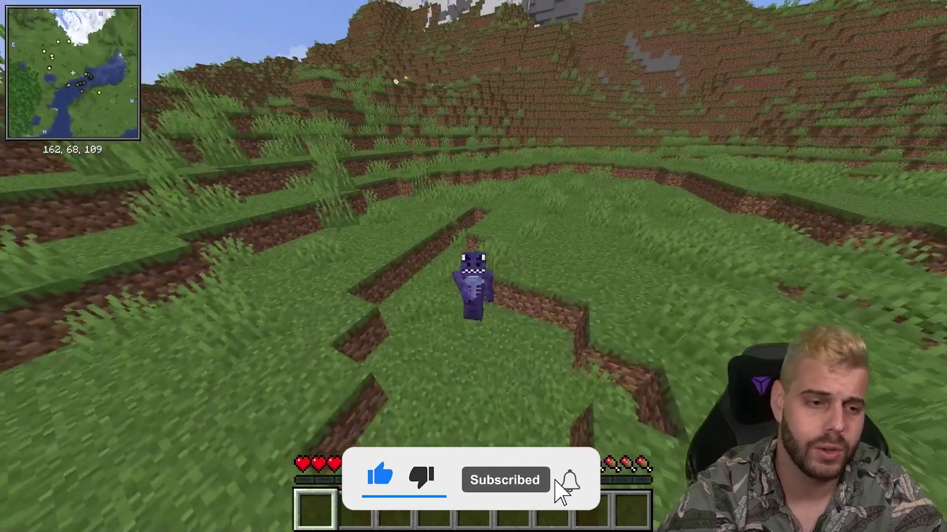
key("w")
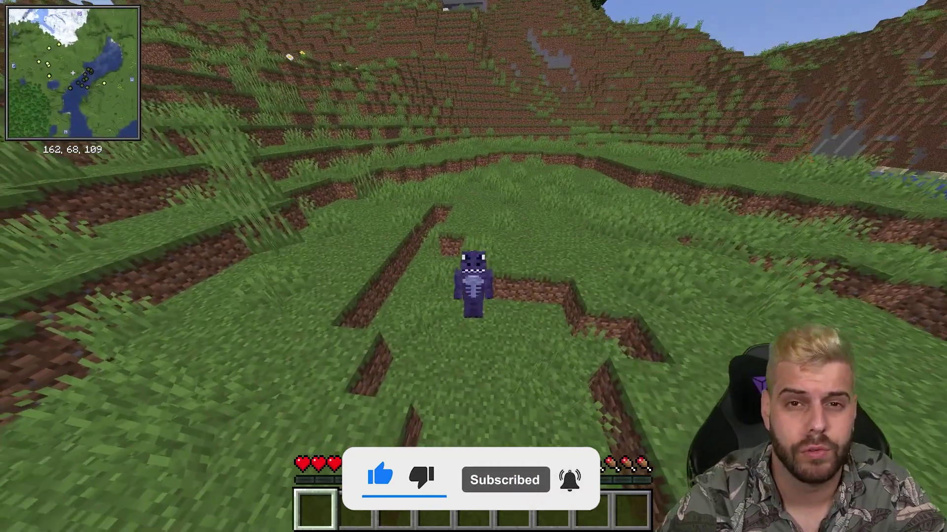
key("w")
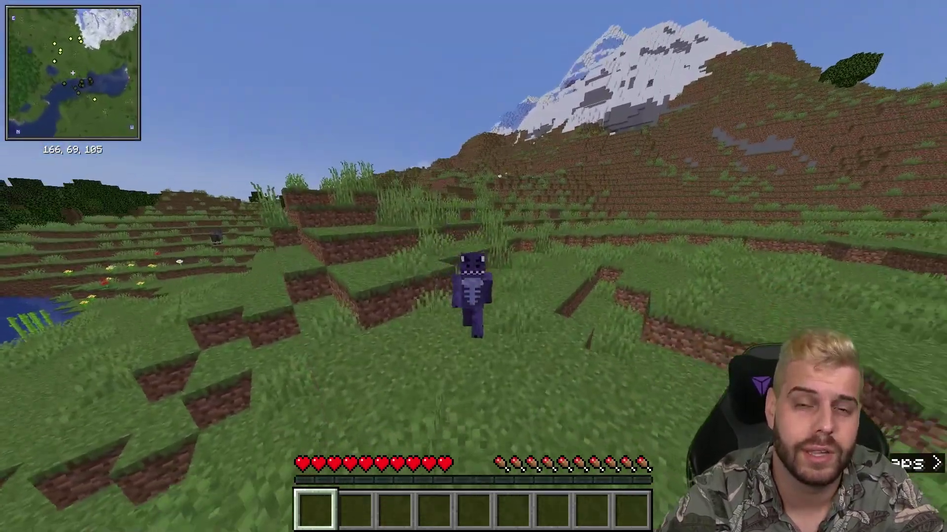